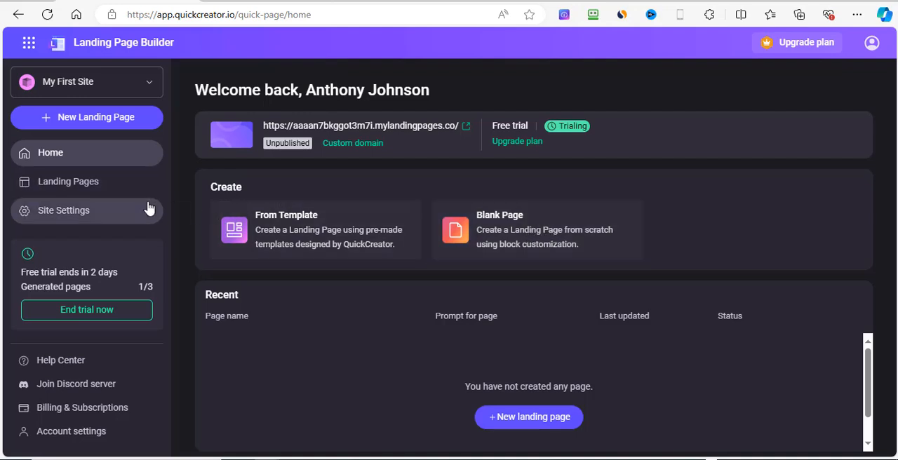
Step: Review the landing pages list and the general site settings, from site name and favicon to Google Analytics and Google Tag Manager
{"action": "left_click", "coordinate": [55, 191]}
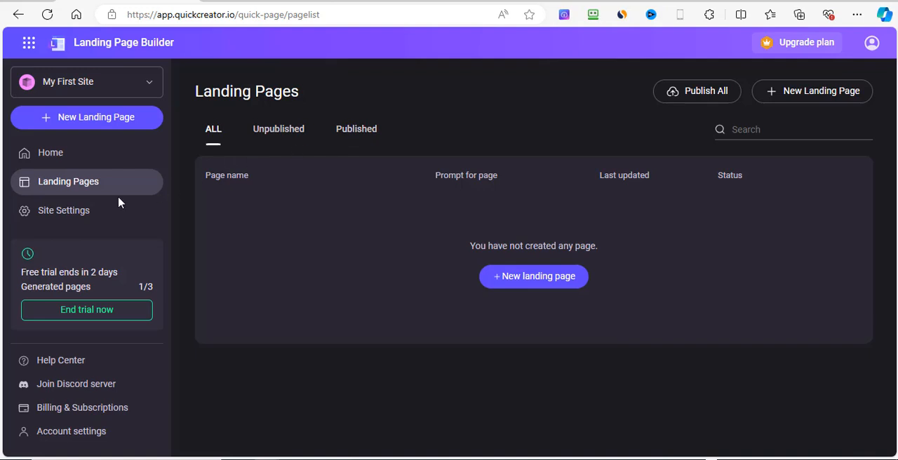
{"action": "left_click", "coordinate": [68, 216]}
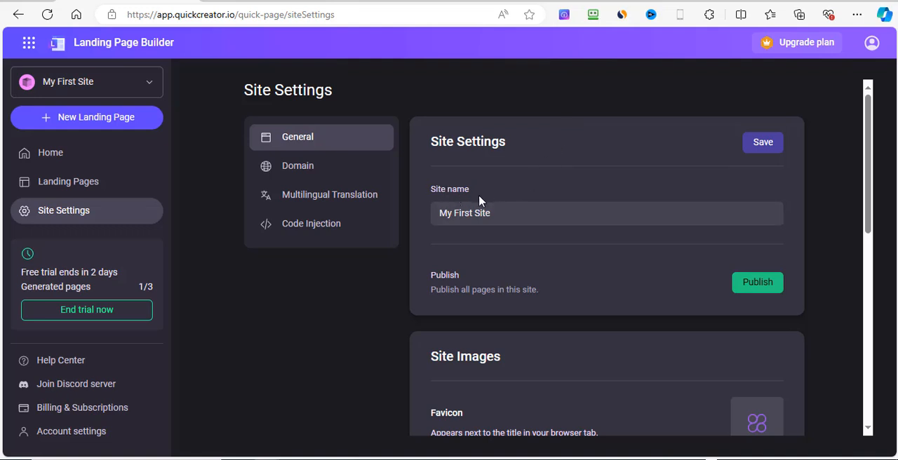
{"action": "left_click", "coordinate": [507, 212]}
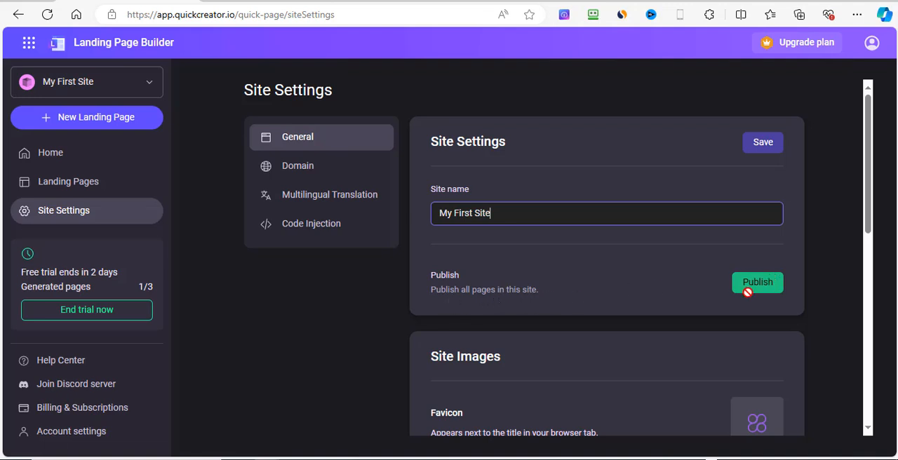
{"action": "scroll", "coordinate": [618, 270], "scroll_direction": "down", "scroll_amount": 3}
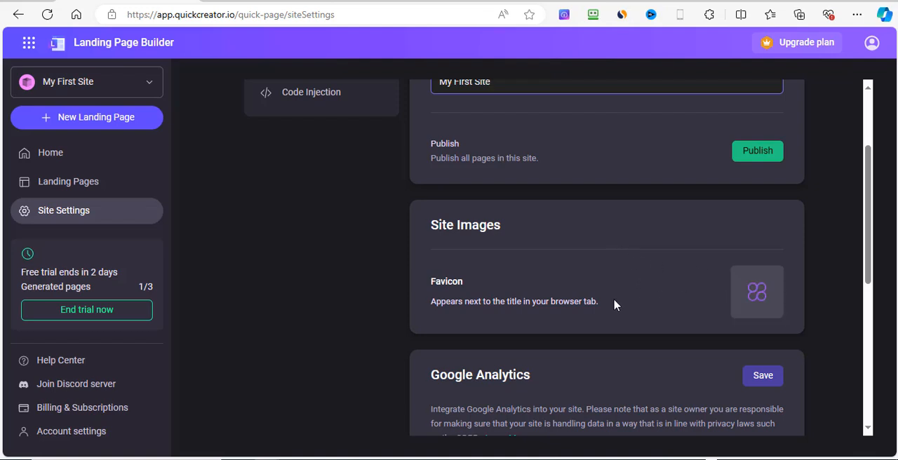
{"action": "scroll", "coordinate": [635, 330], "scroll_direction": "down", "scroll_amount": 2}
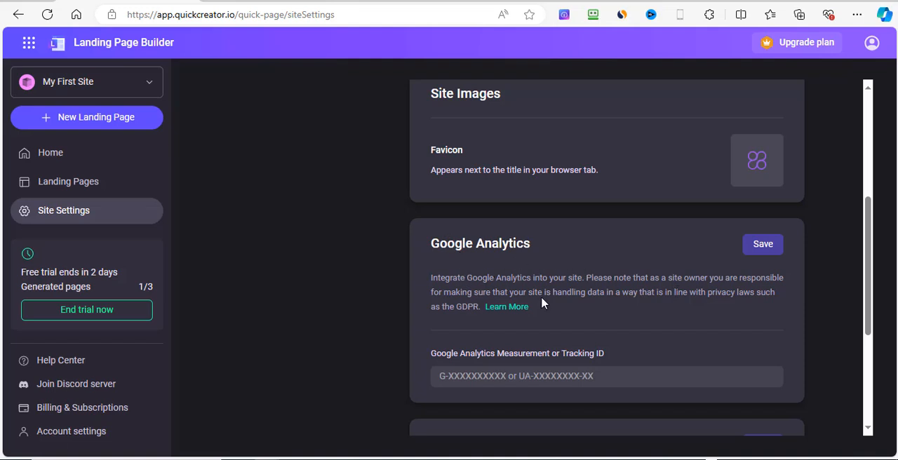
{"action": "scroll", "coordinate": [644, 304], "scroll_direction": "down", "scroll_amount": 2}
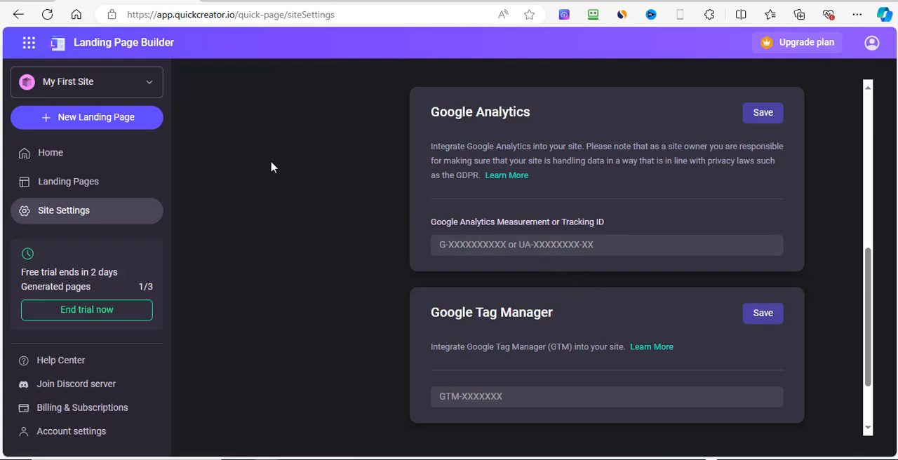
{"action": "scroll", "coordinate": [467, 276], "scroll_direction": "up", "scroll_amount": 6}
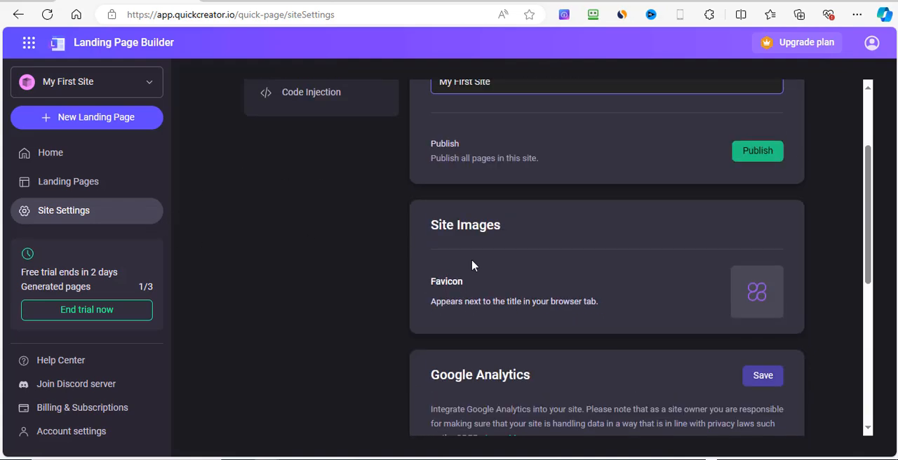
Step: Examine the site's domain settings, including the basic domain and the custom domain options
{"action": "left_click", "coordinate": [314, 167]}
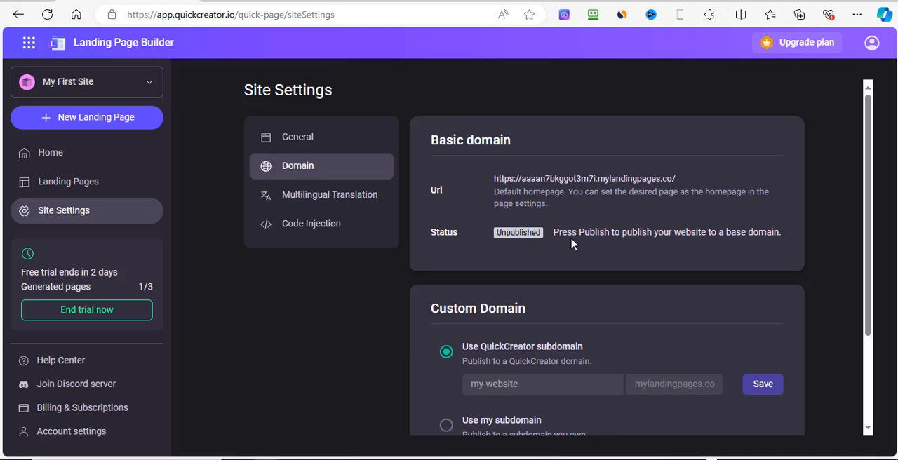
{"action": "scroll", "coordinate": [622, 257], "scroll_direction": "down", "scroll_amount": 3}
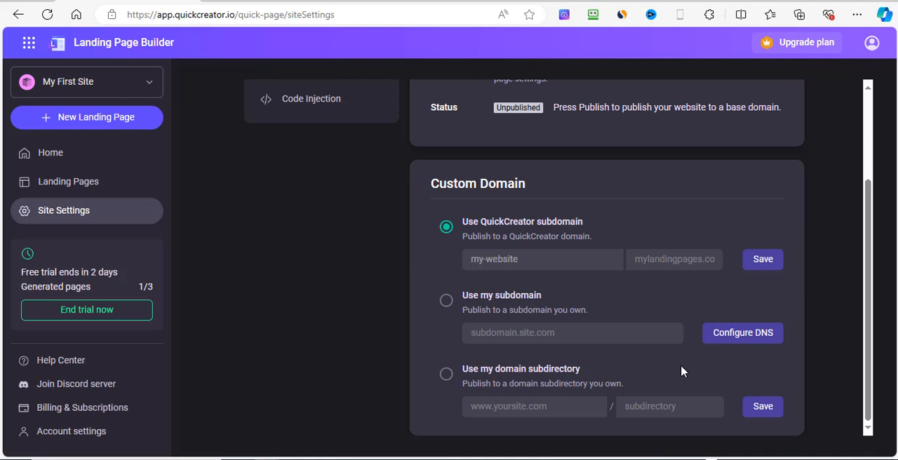
{"action": "scroll", "coordinate": [697, 314], "scroll_direction": "up", "scroll_amount": 4}
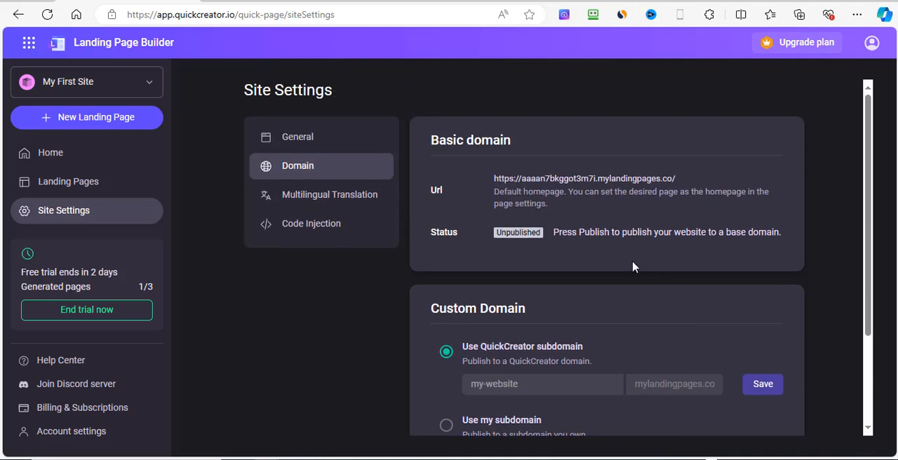
Step: Review the site's multilingual translation settings and the code injection options for header and body
{"action": "left_click", "coordinate": [330, 199]}
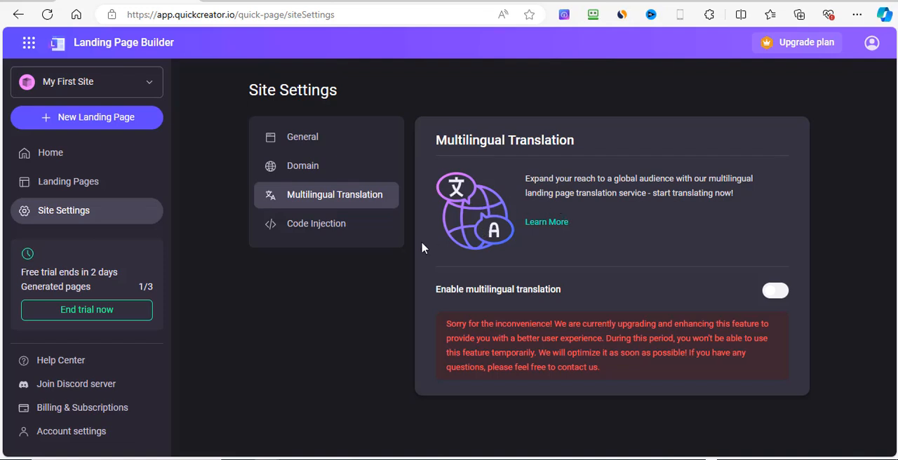
{"action": "left_click", "coordinate": [321, 232]}
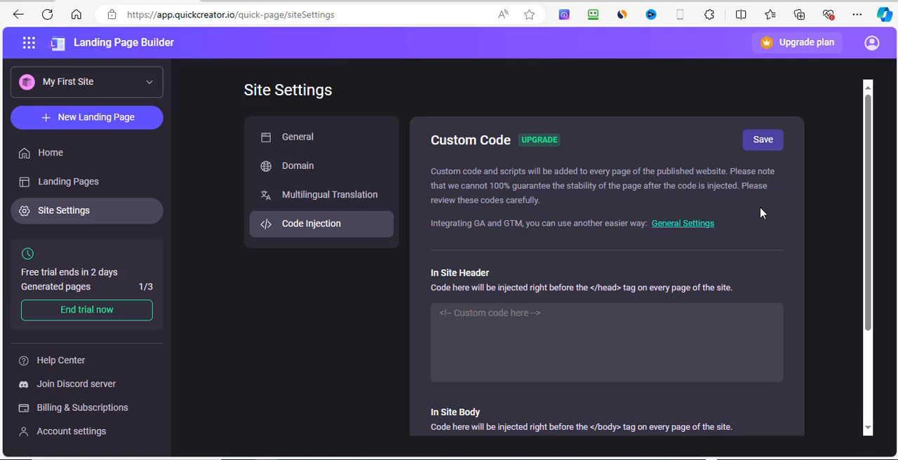
{"action": "scroll", "coordinate": [750, 264], "scroll_direction": "down", "scroll_amount": 2}
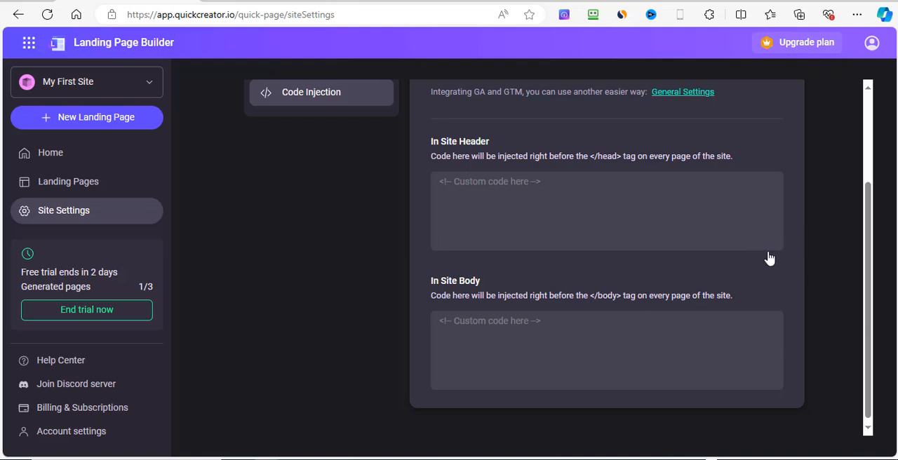
{"action": "scroll", "coordinate": [780, 257], "scroll_direction": "up", "scroll_amount": 2}
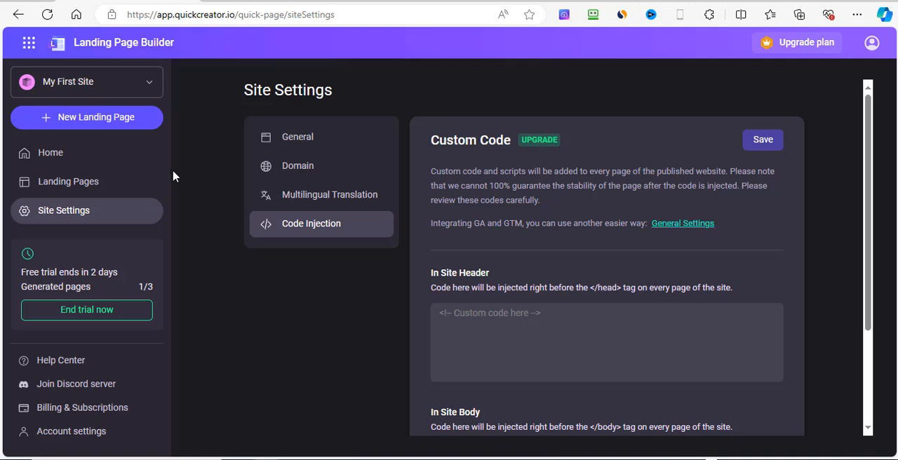
Step: Create a landing page from the Lead generation page template, keeping the page name "Untitled page"
{"action": "left_click", "coordinate": [80, 162]}
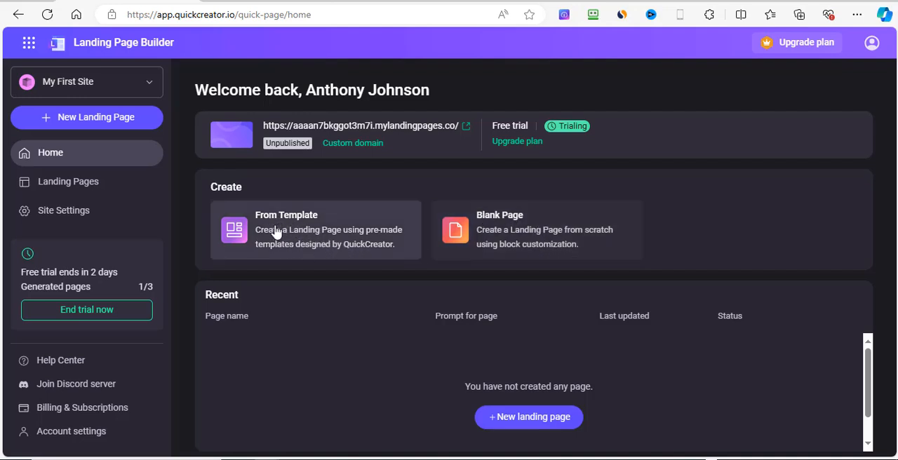
{"action": "left_click", "coordinate": [324, 240]}
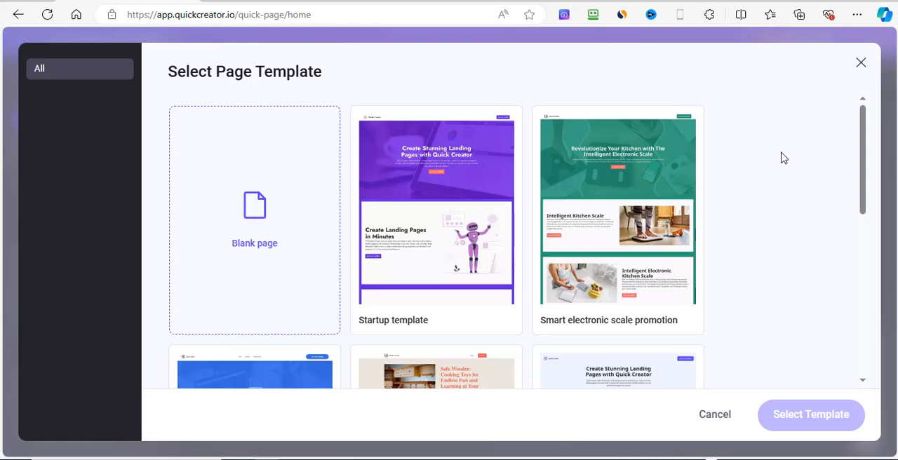
{"action": "scroll", "coordinate": [776, 165], "scroll_direction": "down", "scroll_amount": 1}
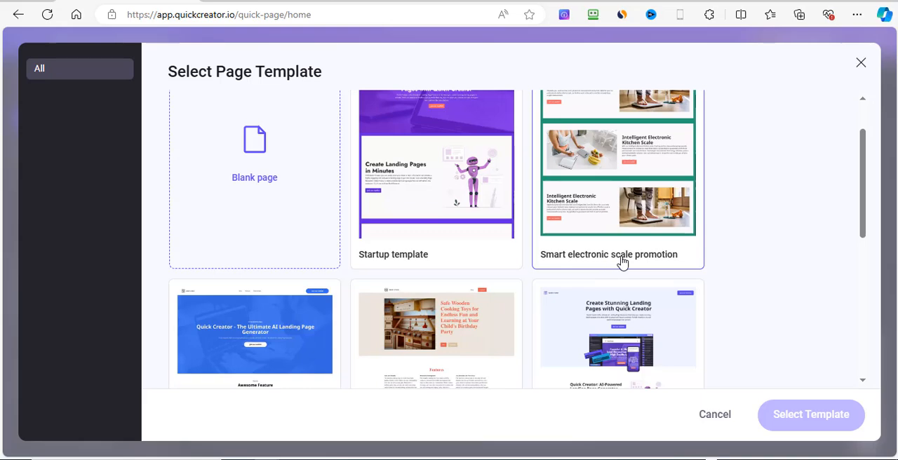
{"action": "scroll", "coordinate": [754, 247], "scroll_direction": "down", "scroll_amount": 3}
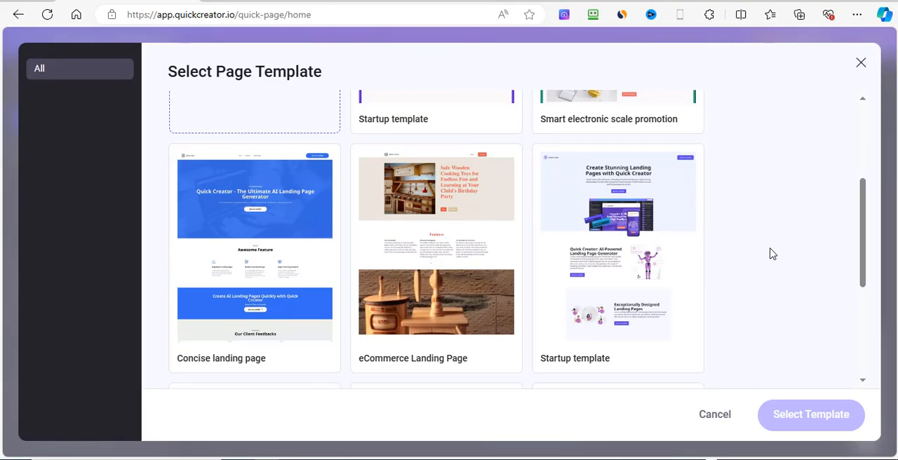
{"action": "scroll", "coordinate": [769, 250], "scroll_direction": "up", "scroll_amount": 1}
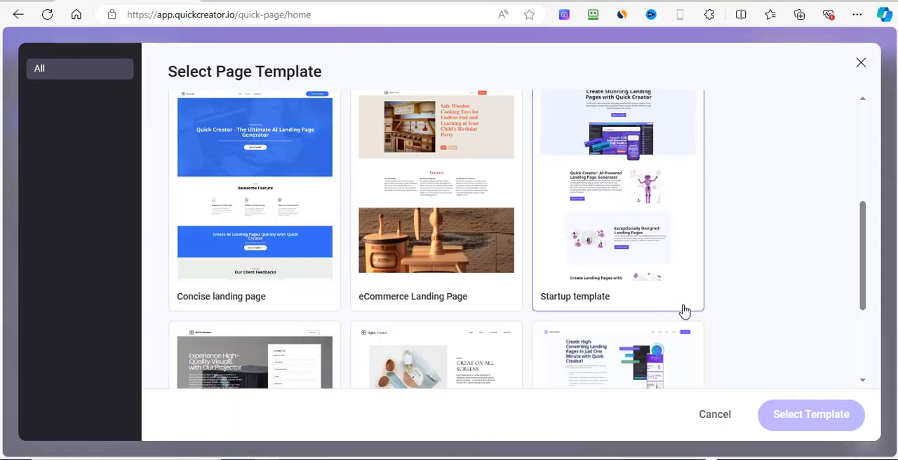
{"action": "scroll", "coordinate": [667, 308], "scroll_direction": "down", "scroll_amount": 2}
{"action": "scroll", "coordinate": [351, 307], "scroll_direction": "down", "scroll_amount": 1}
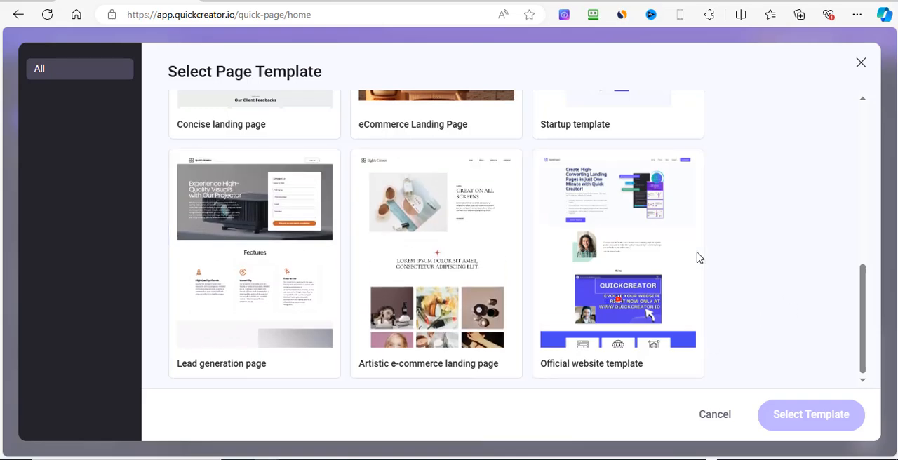
{"action": "left_click", "coordinate": [254, 297]}
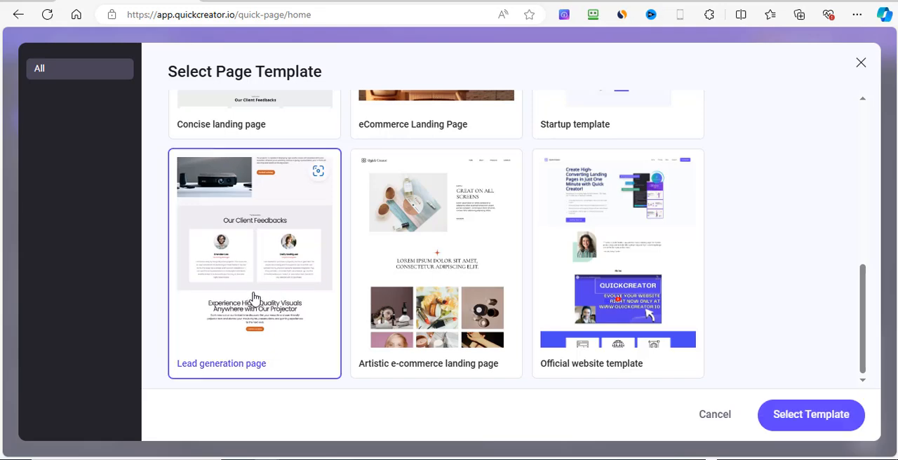
{"action": "left_click", "coordinate": [825, 423]}
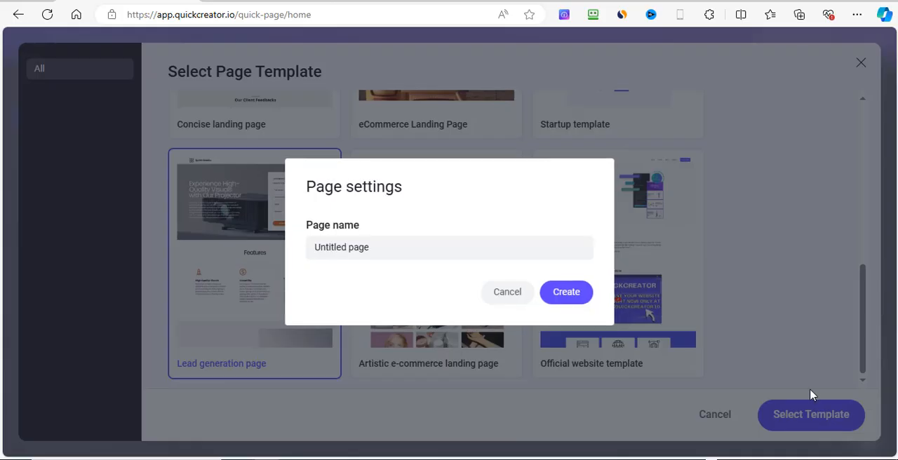
{"action": "left_click", "coordinate": [378, 250]}
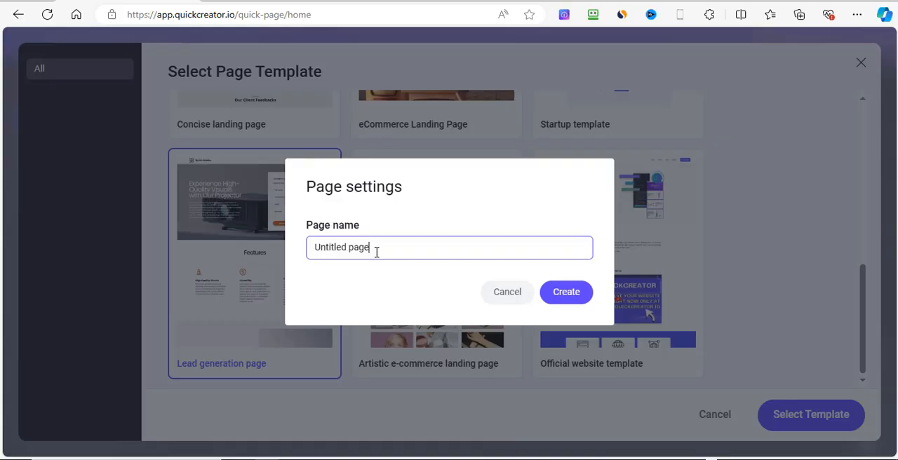
{"action": "left_click", "coordinate": [570, 296]}
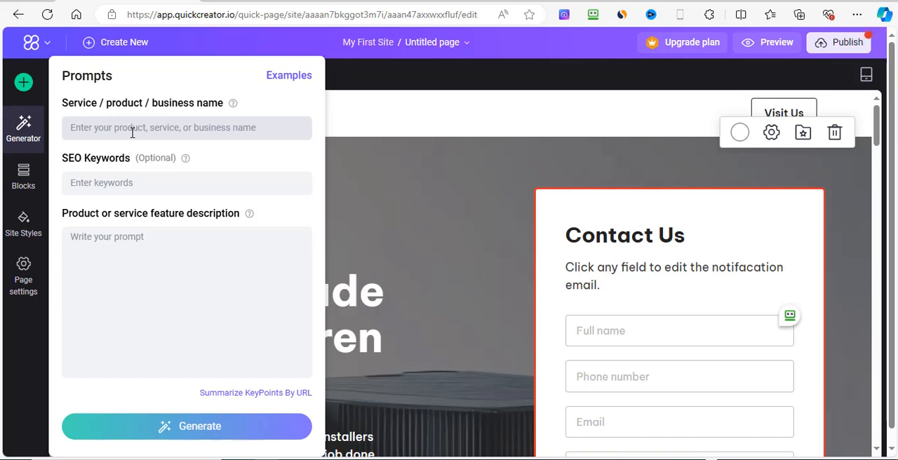
Step: Enter "online business and marketing coach" as the generator's business name and "marketing coach" as the SEO keyword
{"action": "mouse_move", "coordinate": [234, 103]}
{"action": "left_click", "coordinate": [136, 131]}
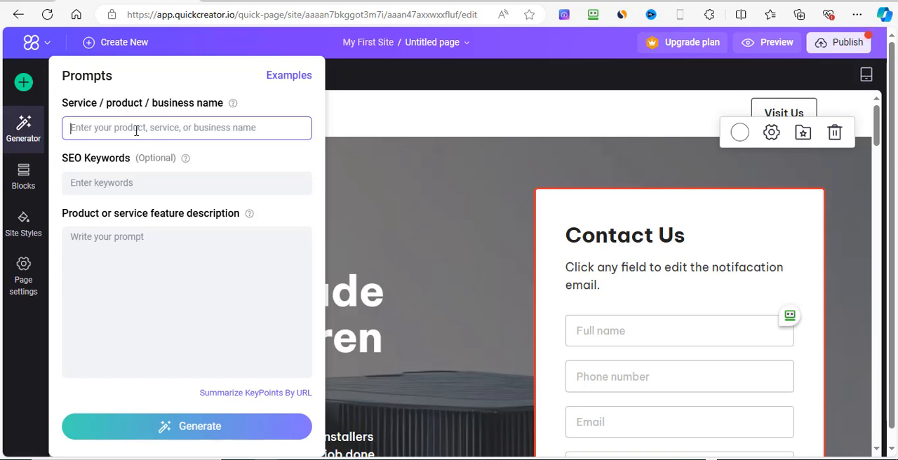
{"action": "type", "text": "c"}
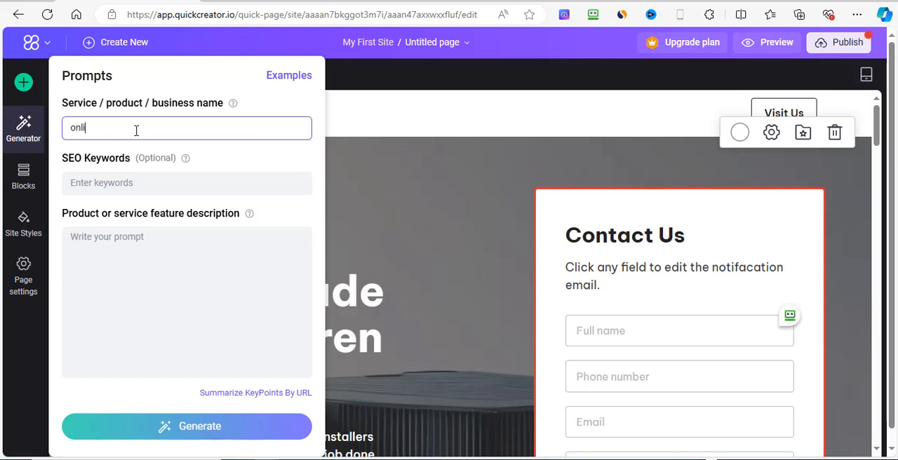
{"action": "type", "text": "nline business and marketing "}
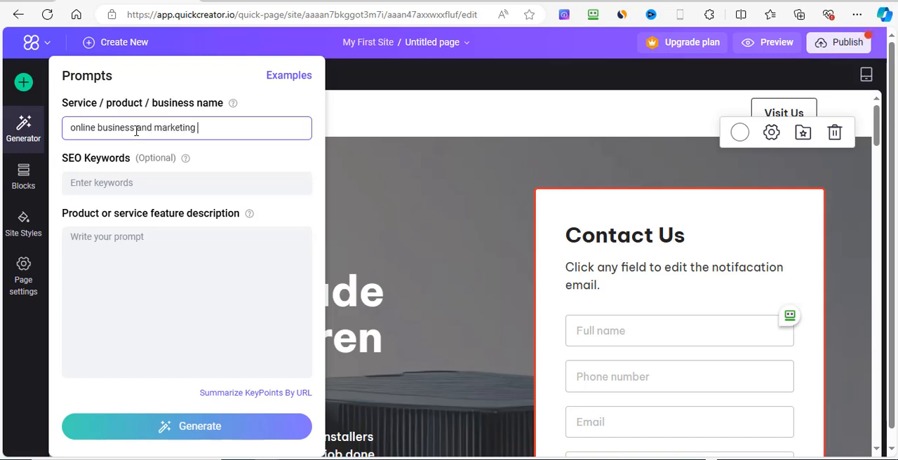
{"action": "type", "text": "coach"}
{"action": "left_click", "coordinate": [124, 186]}
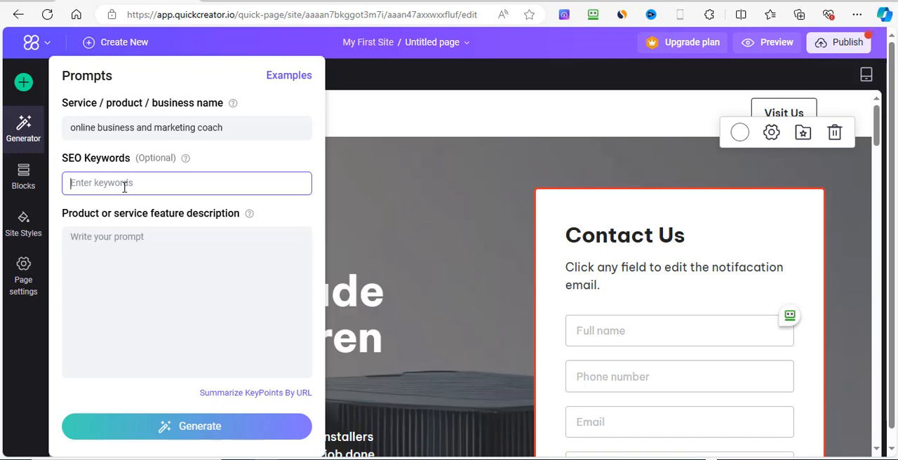
{"action": "type", "text": "marketing coach"}
Step: Fill in the product or service feature description with "online marketing coach"
{"action": "left_click", "coordinate": [130, 242]}
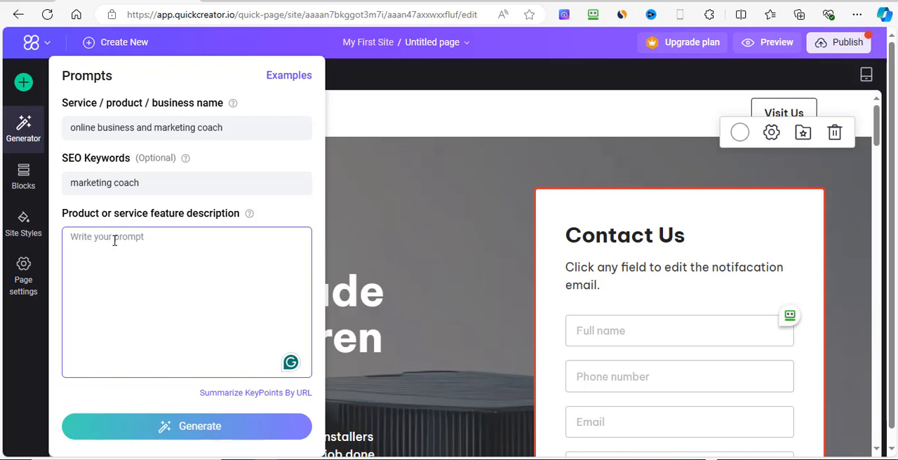
{"action": "type", "text": "onli"}
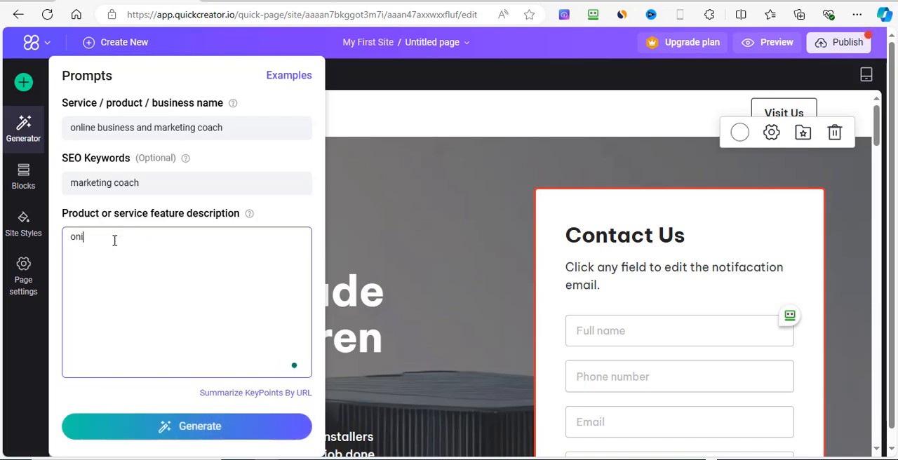
{"action": "type", "text": "ine marketing coach"}
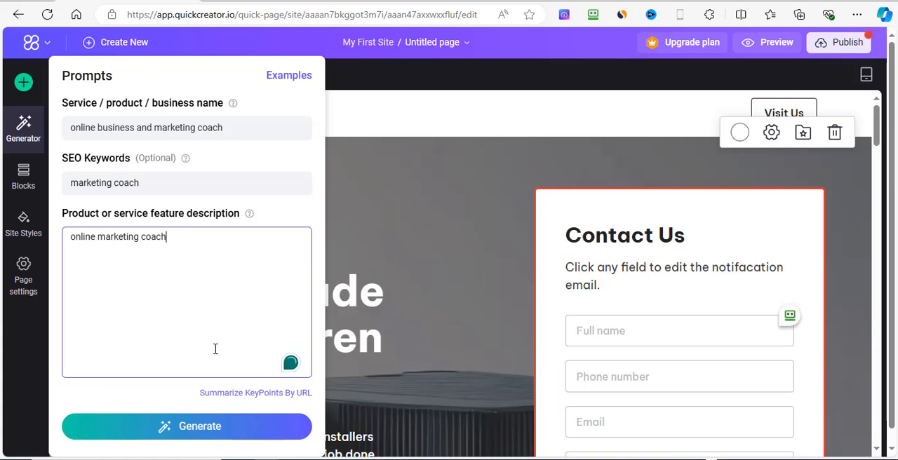
Step: Look at the Summarize KeyPoints By URL tool and the SEO tools page, and return to the page editor
{"action": "left_click", "coordinate": [293, 393]}
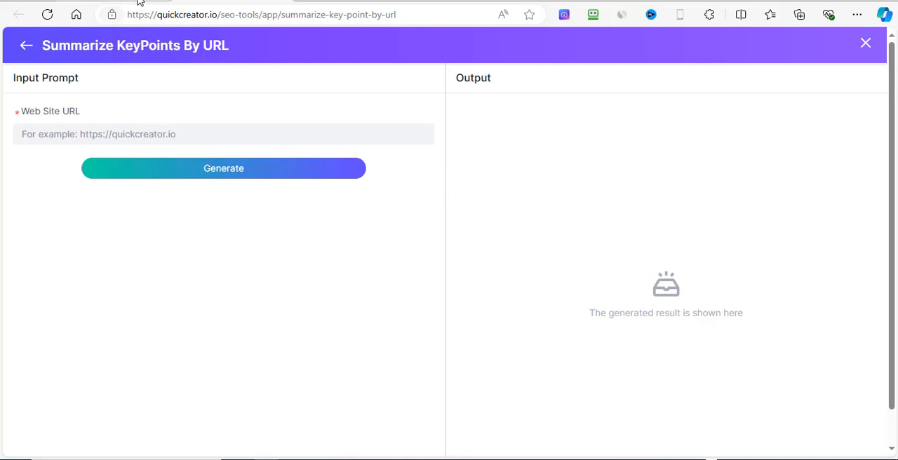
{"action": "left_click", "coordinate": [26, 48]}
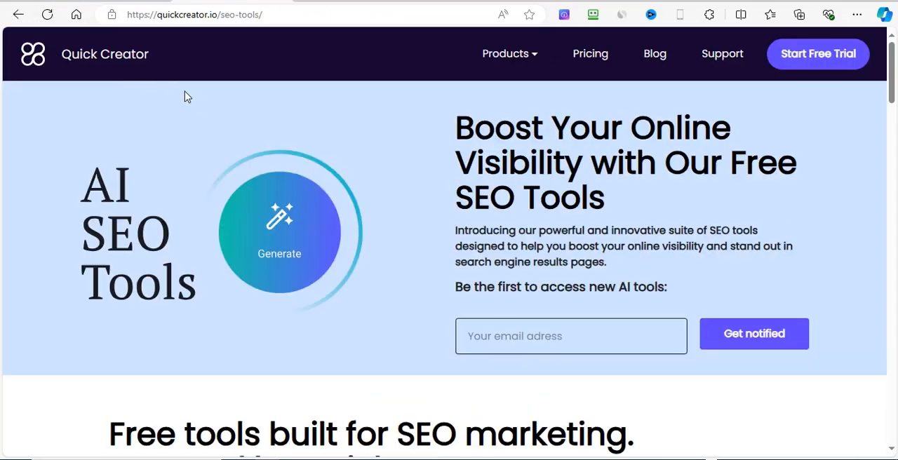
{"action": "left_click", "coordinate": [133, 3]}
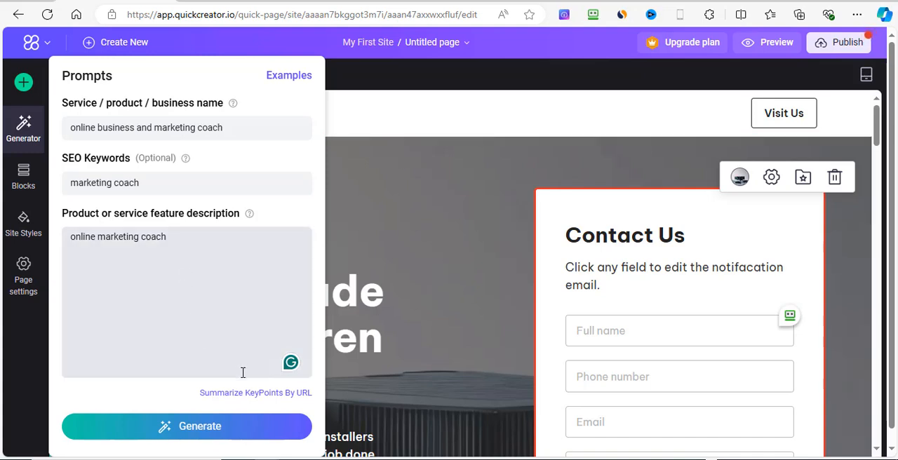
Step: Generate the landing page content from the completed prompts
{"action": "left_click", "coordinate": [198, 436]}
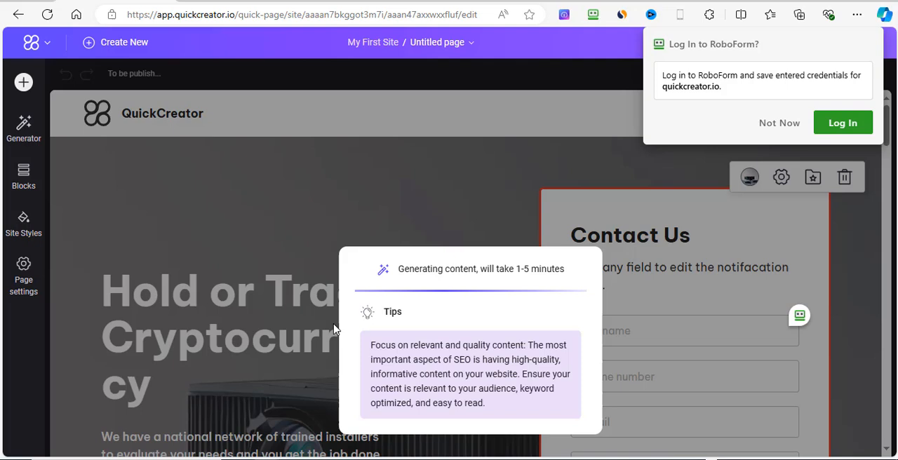
Step: Dismiss the password manager prompt and examine the generated hero section with its headline, description and contact form
{"action": "left_click", "coordinate": [777, 122]}
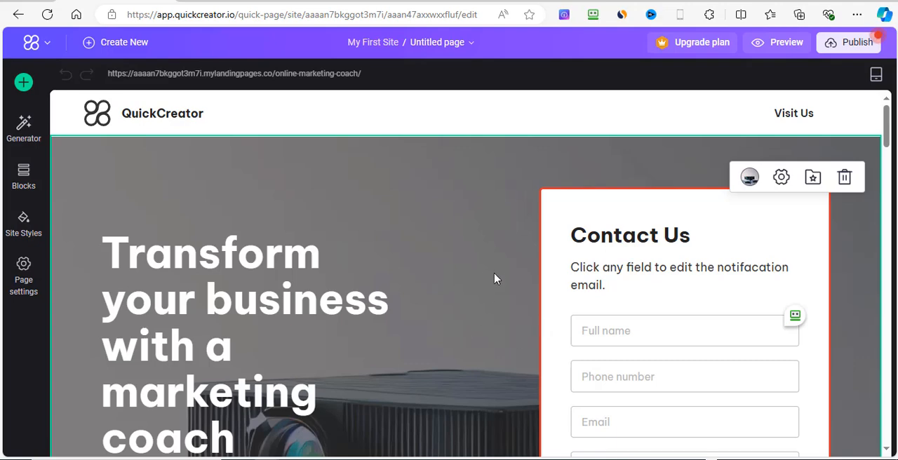
{"action": "scroll", "coordinate": [460, 264], "scroll_direction": "down", "scroll_amount": 1}
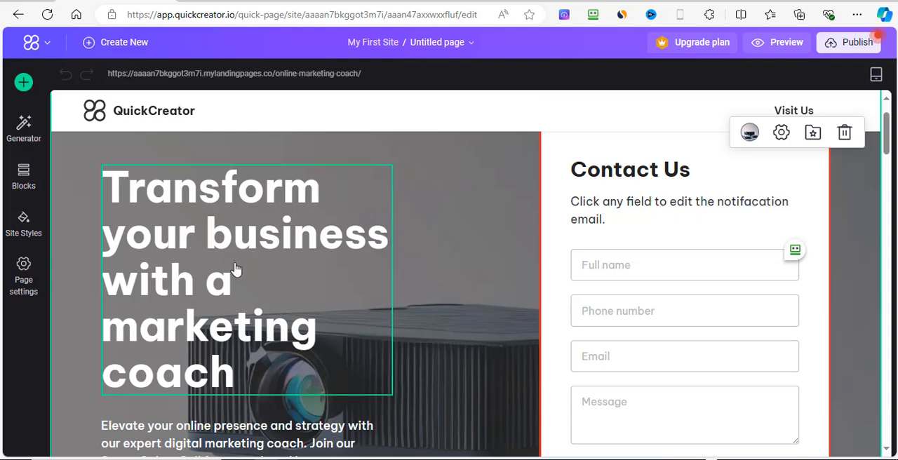
{"action": "scroll", "coordinate": [426, 313], "scroll_direction": "down", "scroll_amount": 2}
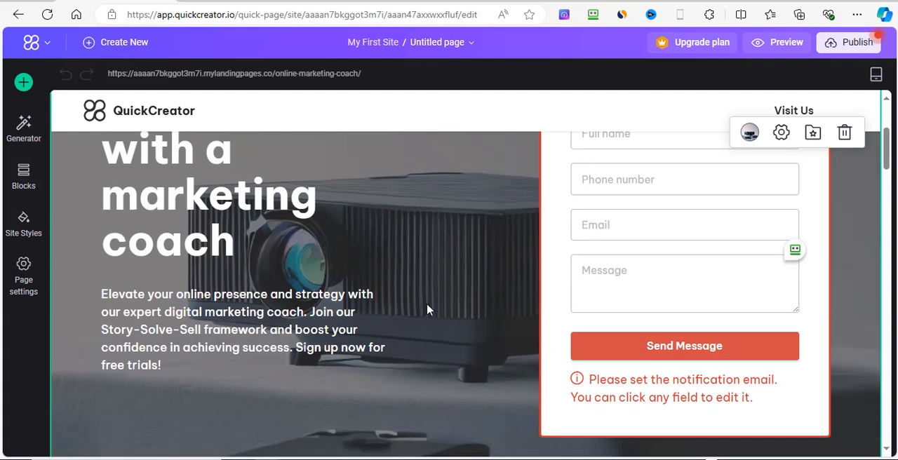
{"action": "scroll", "coordinate": [426, 309], "scroll_direction": "up", "scroll_amount": 3}
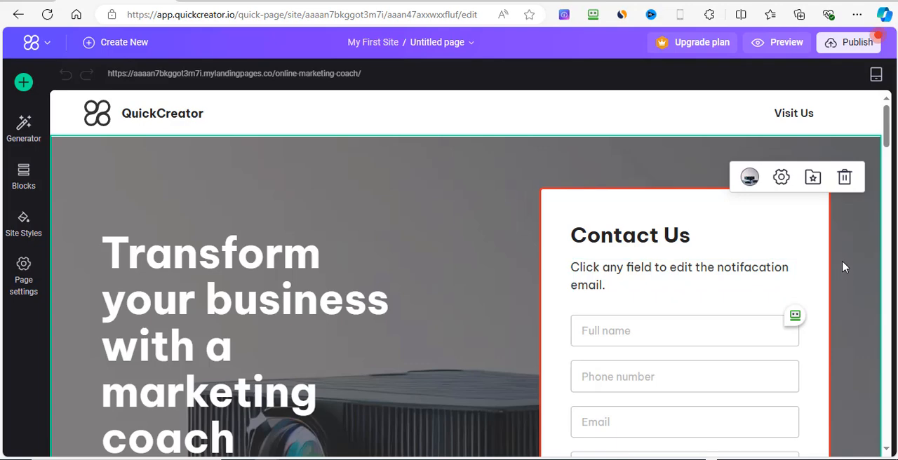
{"action": "scroll", "coordinate": [842, 263], "scroll_direction": "down", "scroll_amount": 1}
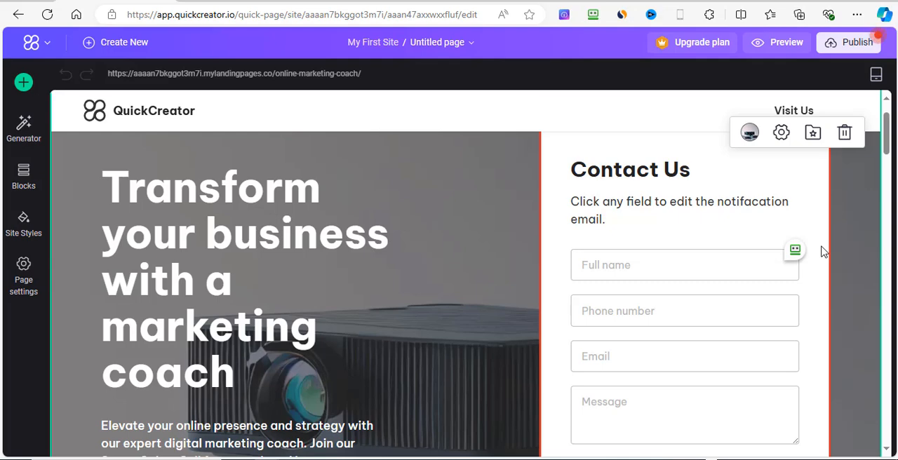
{"action": "scroll", "coordinate": [824, 260], "scroll_direction": "down", "scroll_amount": 1}
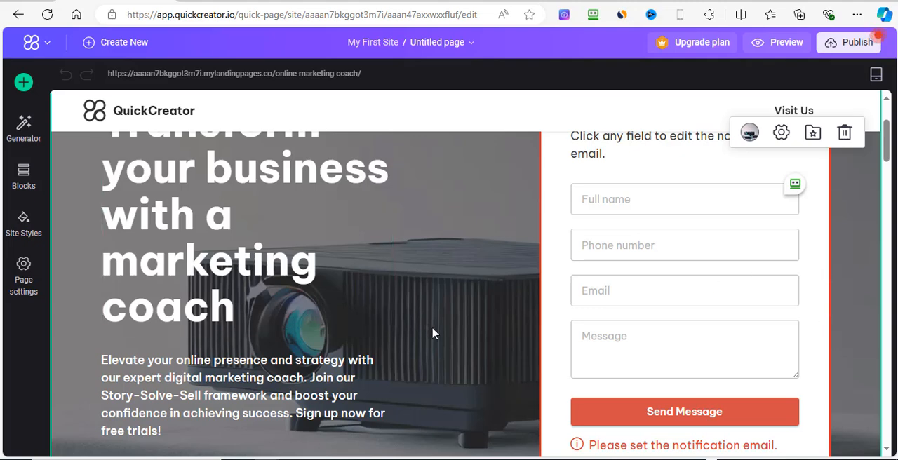
{"action": "scroll", "coordinate": [433, 334], "scroll_direction": "down", "scroll_amount": 1}
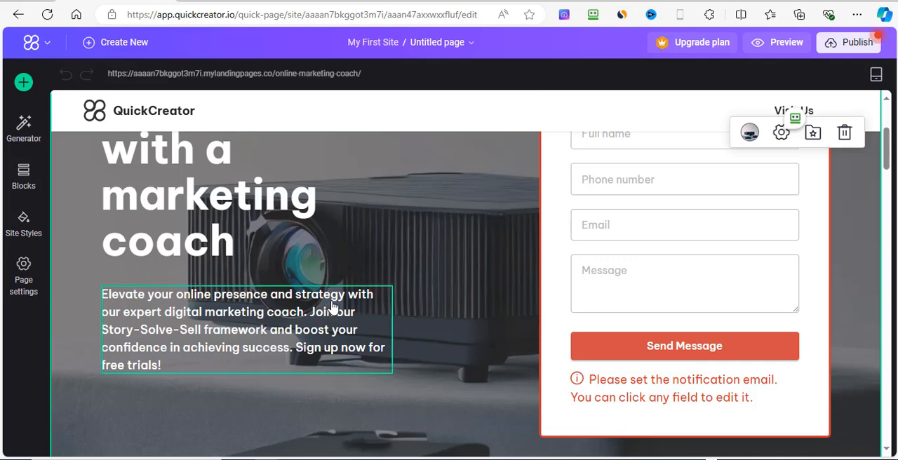
{"action": "scroll", "coordinate": [400, 256], "scroll_direction": "up", "scroll_amount": 1}
{"action": "scroll", "coordinate": [338, 275], "scroll_direction": "up", "scroll_amount": 1}
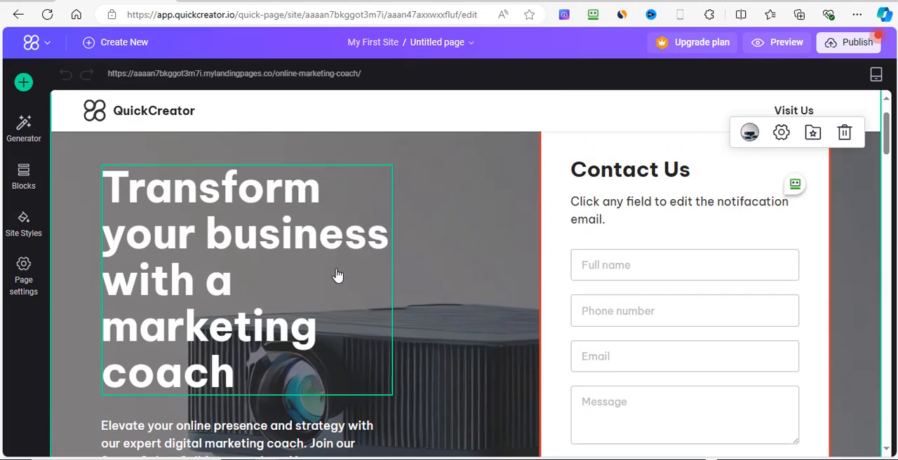
Step: Remove the word "a" from the hero heading so it reads "Transform your business with marketing coach"
{"action": "left_click", "coordinate": [287, 272]}
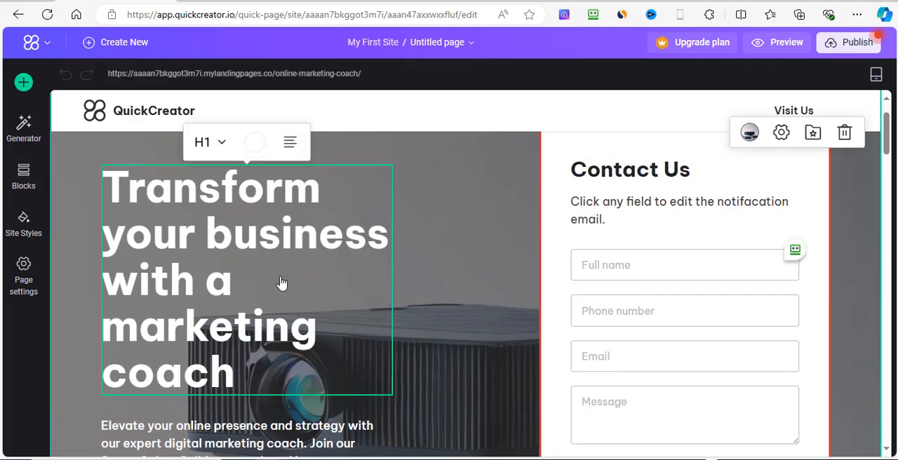
{"action": "key", "text": "BackSpace"}
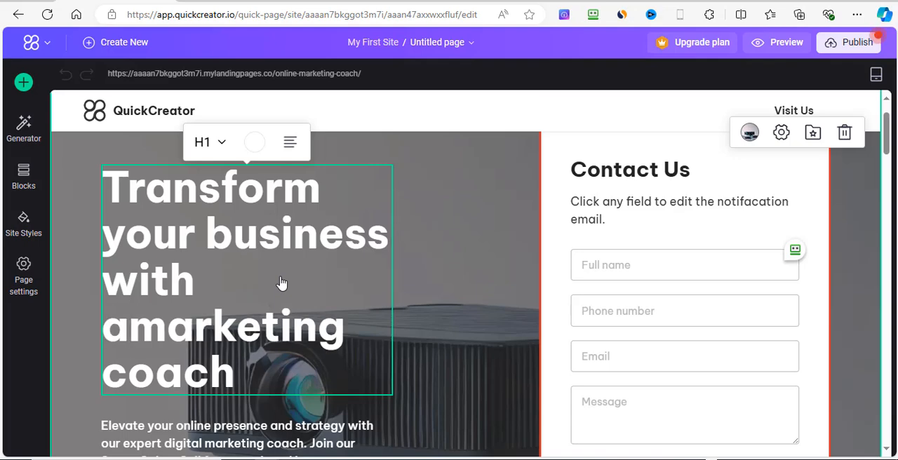
{"action": "key", "text": "BackSpace"}
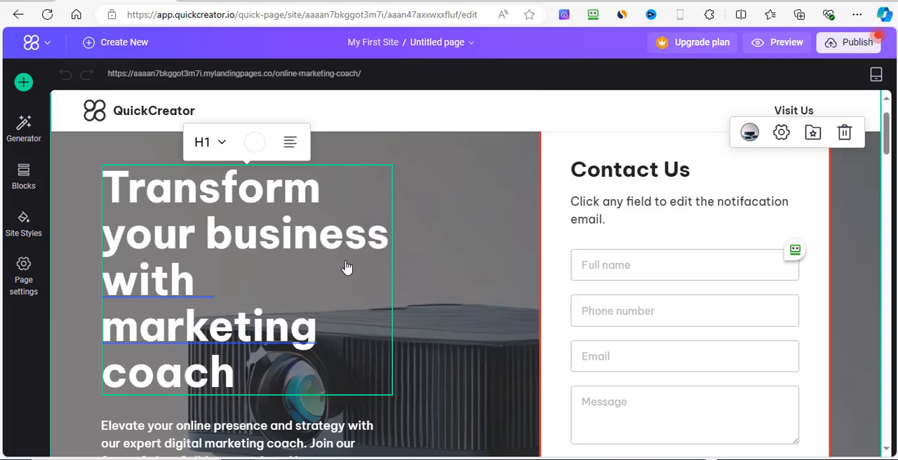
{"action": "left_click", "coordinate": [414, 255]}
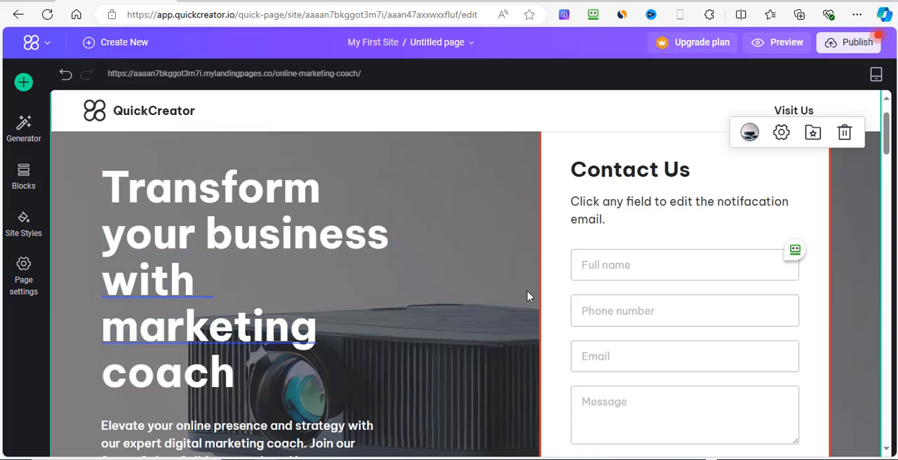
Step: Examine the rest of the generated page, from the Features and Tailored Strategies sections through the client testimonials to the closing waitlist section and footer
{"action": "scroll", "coordinate": [481, 283], "scroll_direction": "down", "scroll_amount": 3}
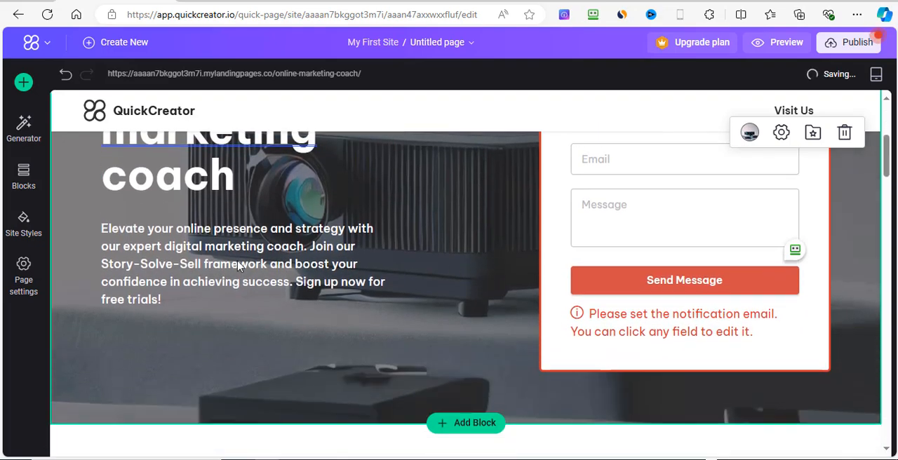
{"action": "scroll", "coordinate": [554, 287], "scroll_direction": "down", "scroll_amount": 3}
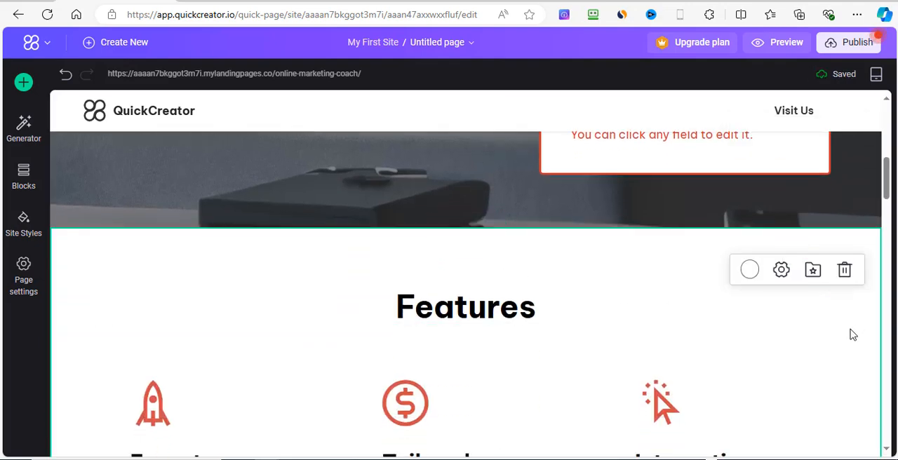
{"action": "scroll", "coordinate": [854, 335], "scroll_direction": "down", "scroll_amount": 3}
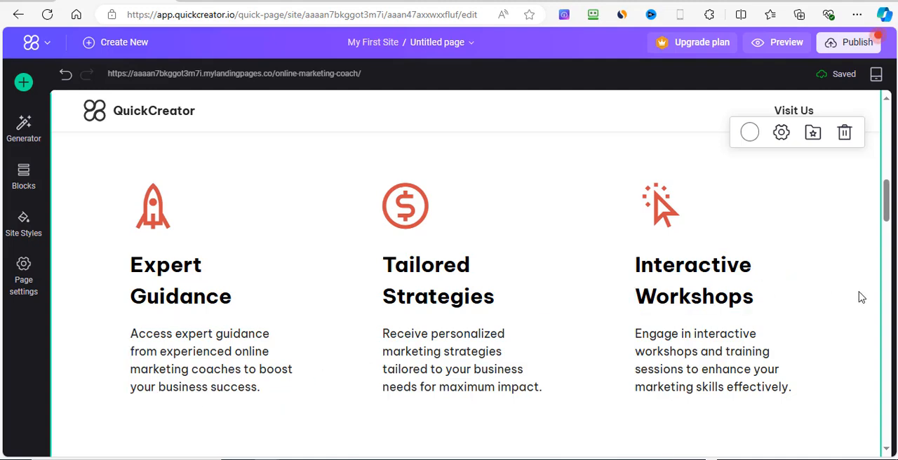
{"action": "scroll", "coordinate": [840, 281], "scroll_direction": "down", "scroll_amount": 8}
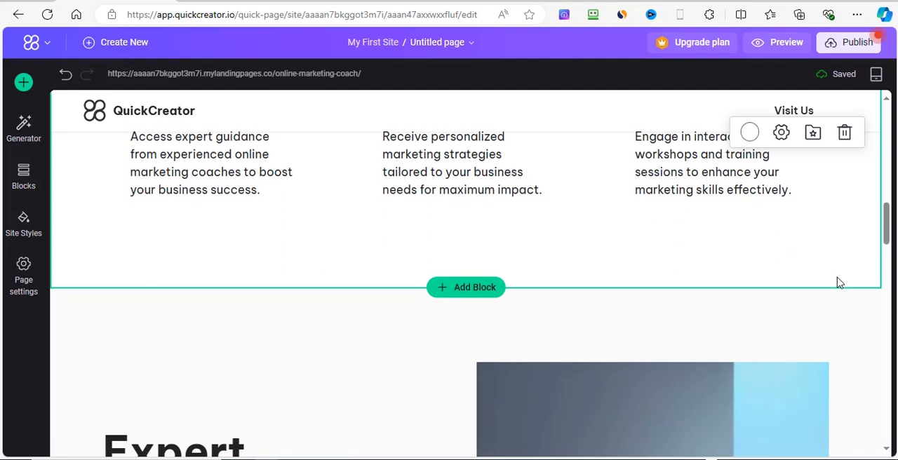
{"action": "scroll", "coordinate": [840, 282], "scroll_direction": "down", "scroll_amount": 5}
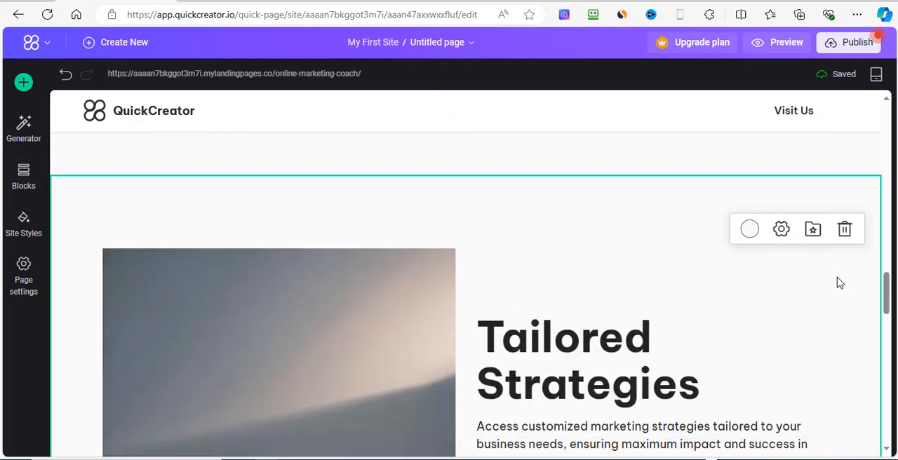
{"action": "scroll", "coordinate": [839, 283], "scroll_direction": "down", "scroll_amount": 6}
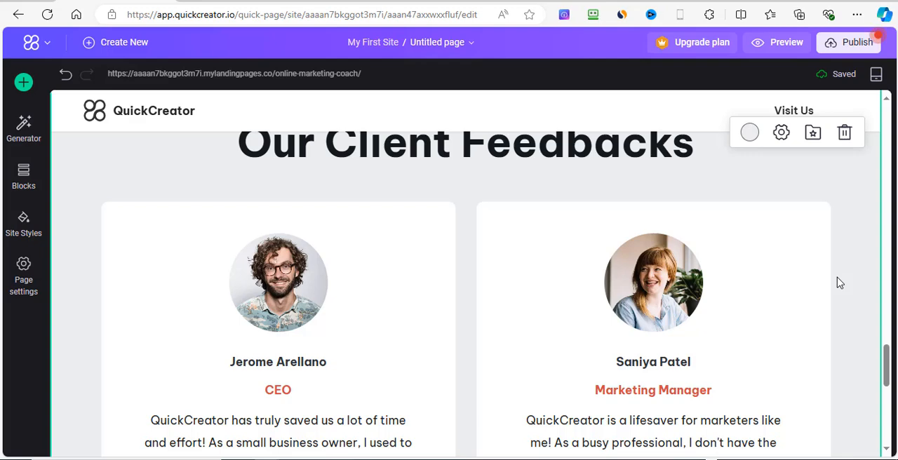
{"action": "scroll", "coordinate": [840, 283], "scroll_direction": "down", "scroll_amount": 3}
{"action": "scroll", "coordinate": [840, 283], "scroll_direction": "up", "scroll_amount": 3}
{"action": "scroll", "coordinate": [840, 282], "scroll_direction": "up", "scroll_amount": 1}
{"action": "scroll", "coordinate": [840, 283], "scroll_direction": "down", "scroll_amount": 3}
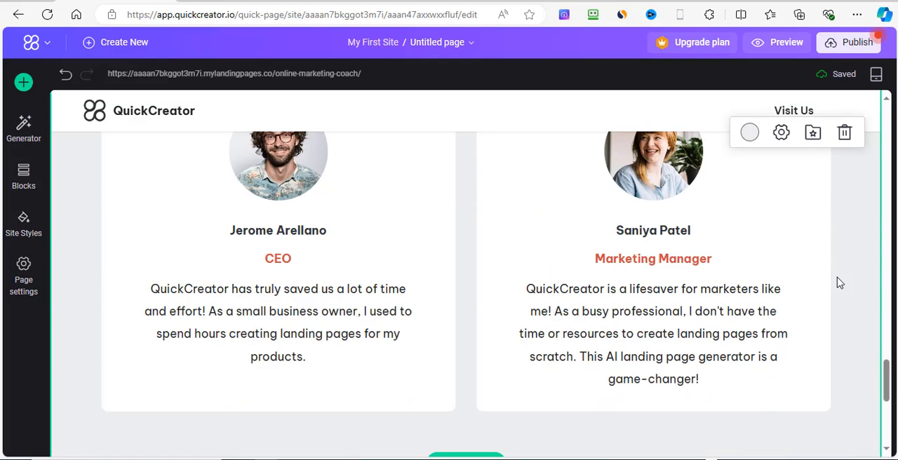
{"action": "scroll", "coordinate": [837, 282], "scroll_direction": "up", "scroll_amount": 3}
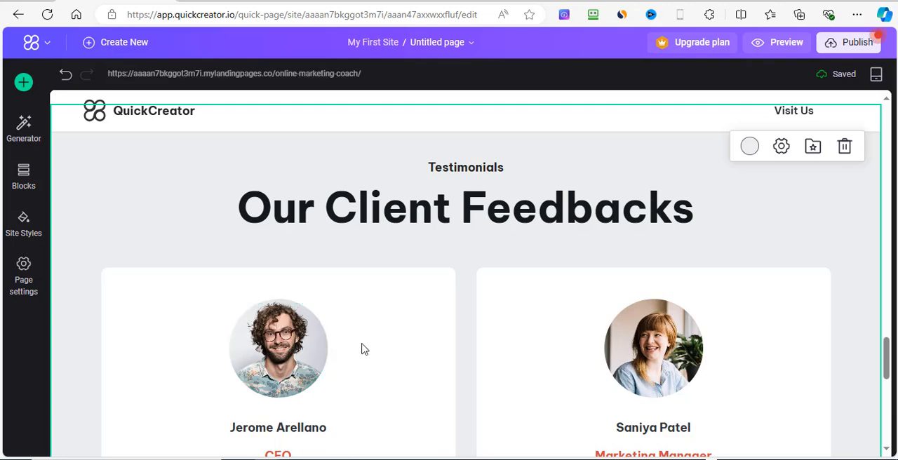
{"action": "scroll", "coordinate": [276, 386], "scroll_direction": "down", "scroll_amount": 1}
{"action": "scroll", "coordinate": [407, 379], "scroll_direction": "down", "scroll_amount": 2}
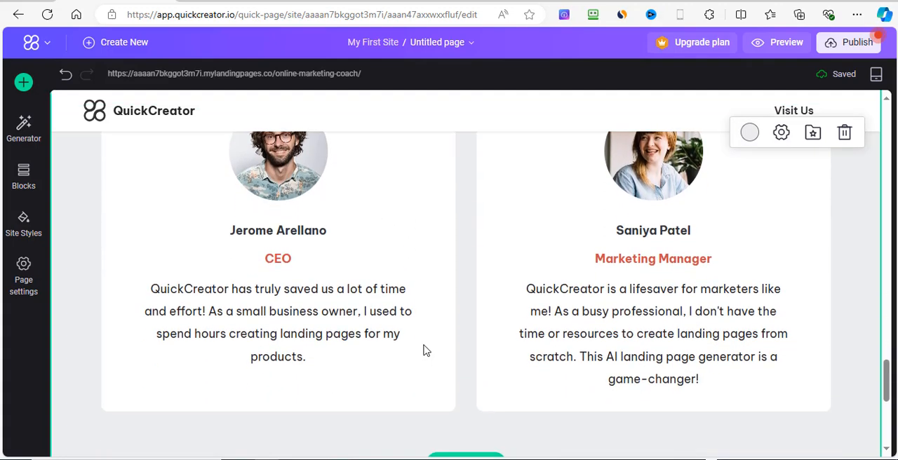
{"action": "scroll", "coordinate": [484, 315], "scroll_direction": "down", "scroll_amount": 4}
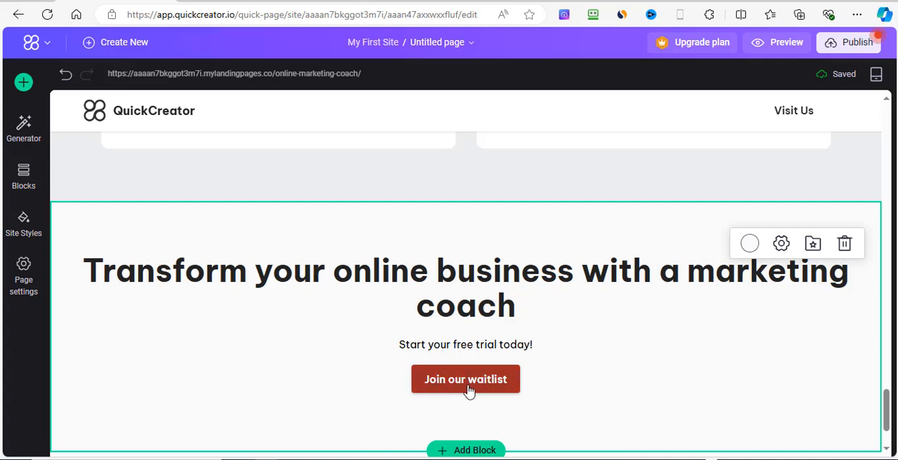
{"action": "scroll", "coordinate": [620, 358], "scroll_direction": "down", "scroll_amount": 1}
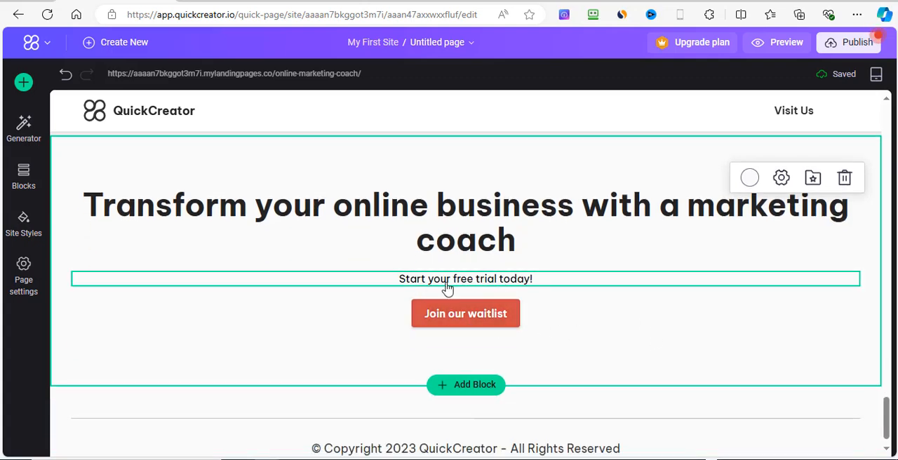
{"action": "scroll", "coordinate": [694, 297], "scroll_direction": "down", "scroll_amount": 1}
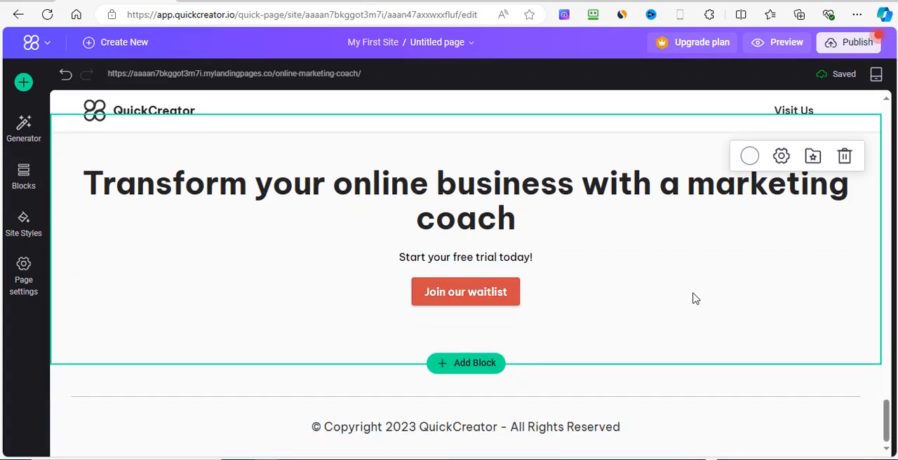
{"action": "scroll", "coordinate": [199, 236], "scroll_direction": "up", "scroll_amount": 10}
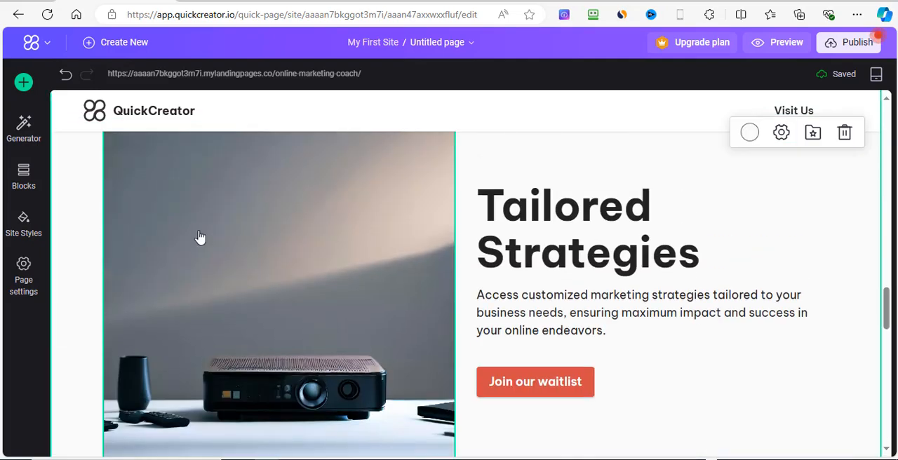
{"action": "scroll", "coordinate": [199, 237], "scroll_direction": "up", "scroll_amount": 5}
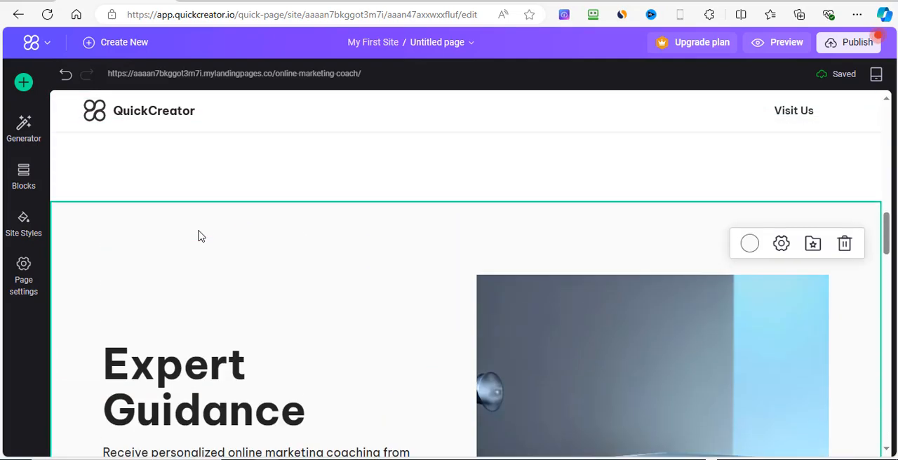
Step: Check the generator prompts and move the Our Client Feedbacks block above the Tailored Strategies block
{"action": "left_click", "coordinate": [27, 132]}
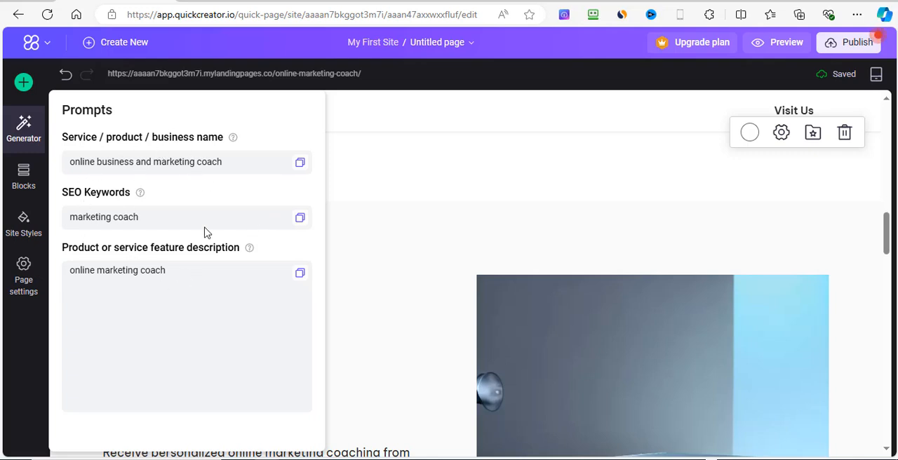
{"action": "left_click", "coordinate": [24, 184]}
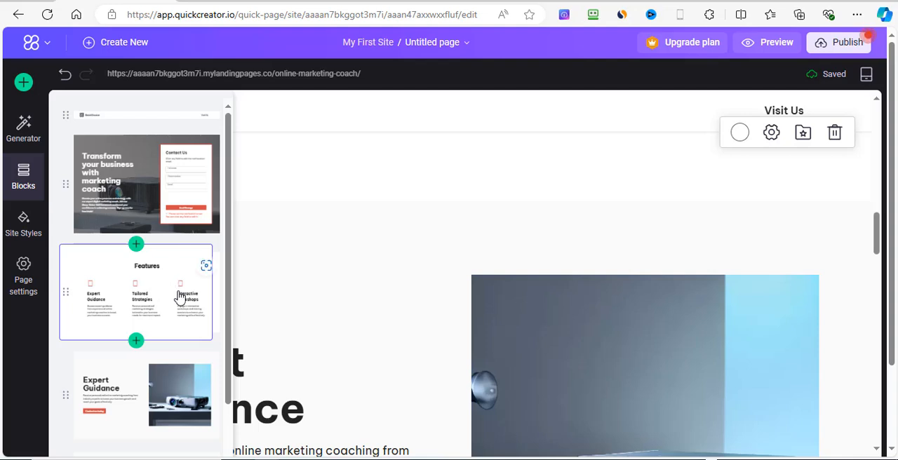
{"action": "scroll", "coordinate": [182, 302], "scroll_direction": "down", "scroll_amount": 3}
{"action": "scroll", "coordinate": [180, 323], "scroll_direction": "down", "scroll_amount": 2}
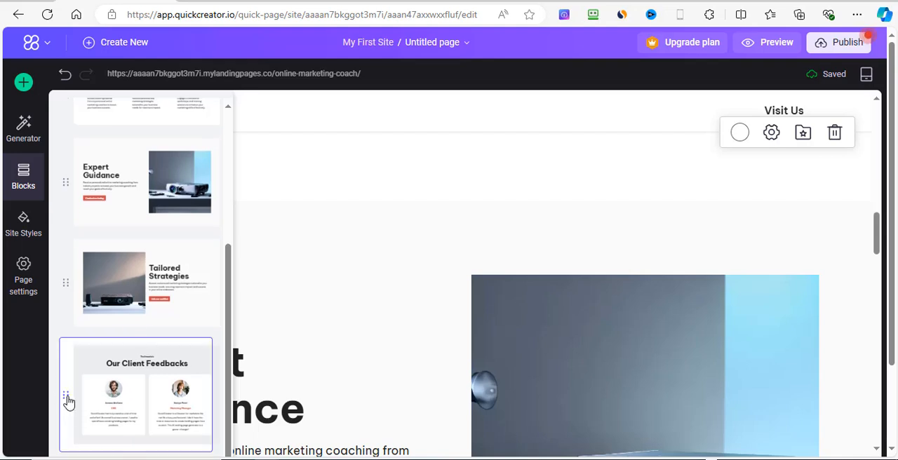
{"action": "left_click_drag", "start_coordinate": [68, 397], "coordinate": [75, 291]}
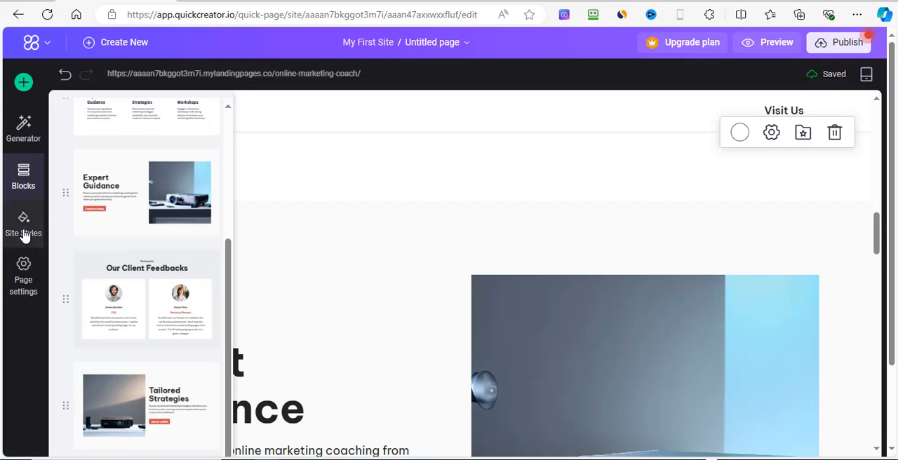
Step: Look over the site's colour and font styles, and examine the page's name, slug and SEO title, keywords and description settings
{"action": "left_click", "coordinate": [24, 235]}
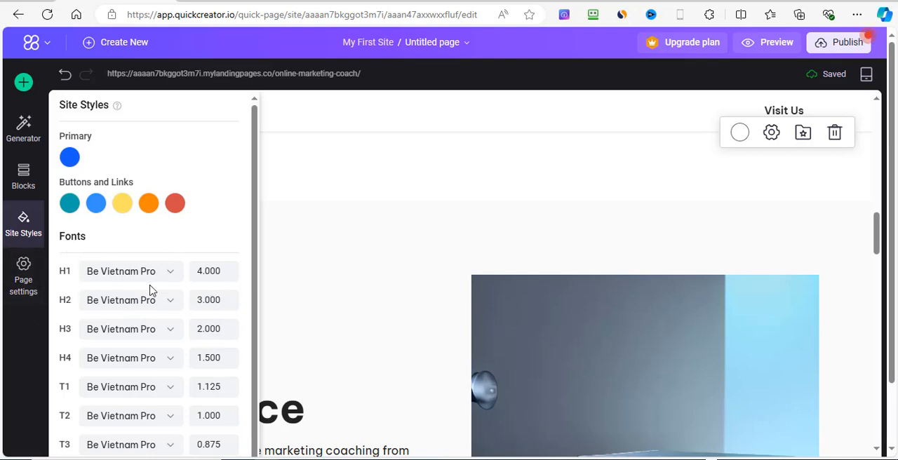
{"action": "scroll", "coordinate": [149, 290], "scroll_direction": "down", "scroll_amount": 1}
{"action": "left_click", "coordinate": [23, 281]}
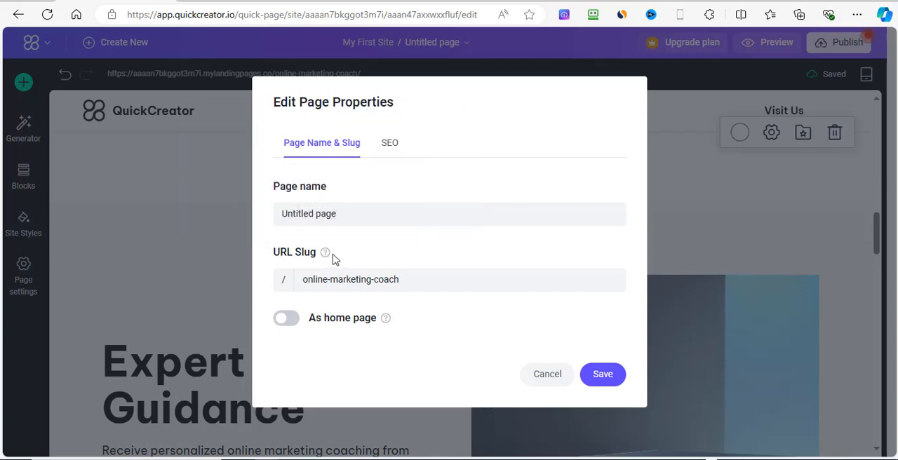
{"action": "mouse_move", "coordinate": [326, 258]}
{"action": "left_click", "coordinate": [390, 144]}
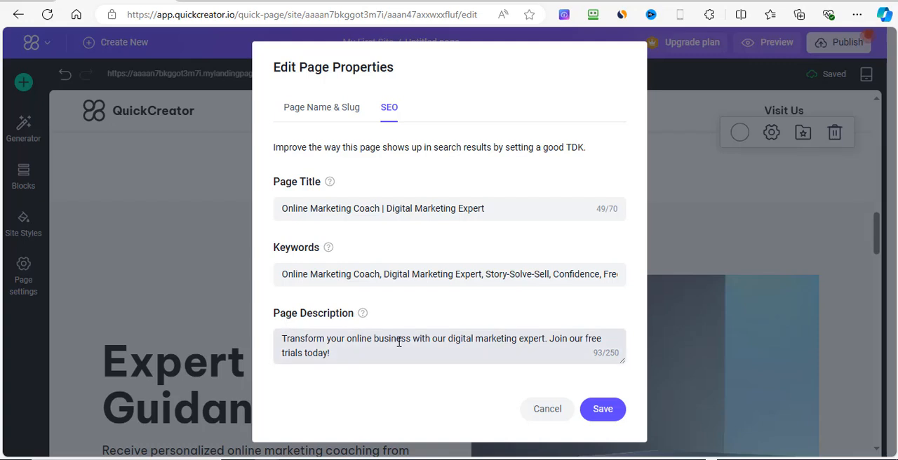
{"action": "left_click", "coordinate": [338, 355]}
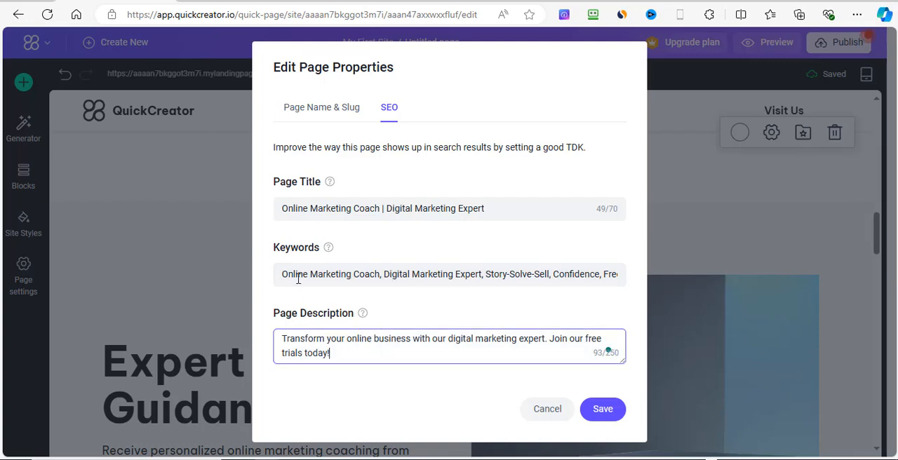
{"action": "left_click", "coordinate": [414, 276]}
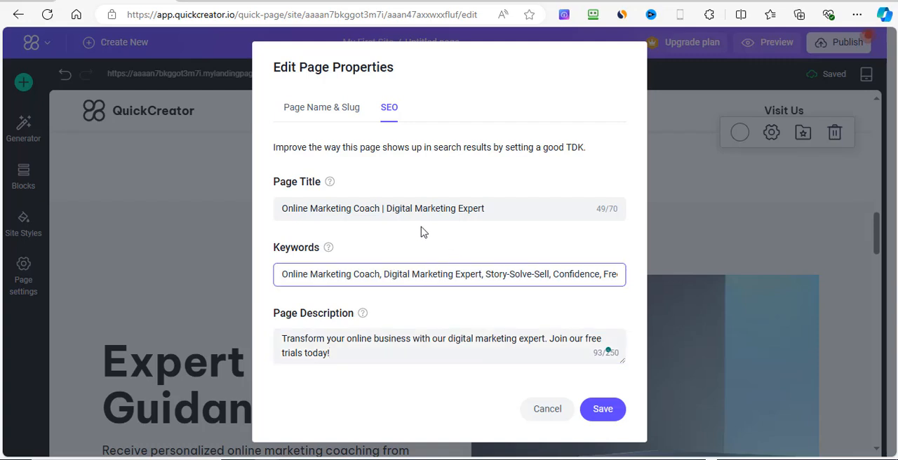
Step: Close the page properties without saving and review the page's block order from Expert Guidance through the client feedbacks to the closing waitlist section
{"action": "left_click", "coordinate": [503, 212]}
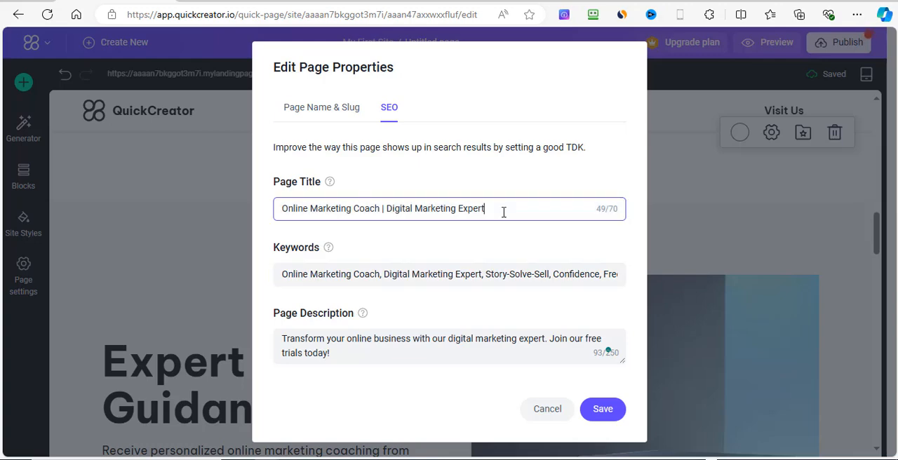
{"action": "left_click", "coordinate": [555, 414]}
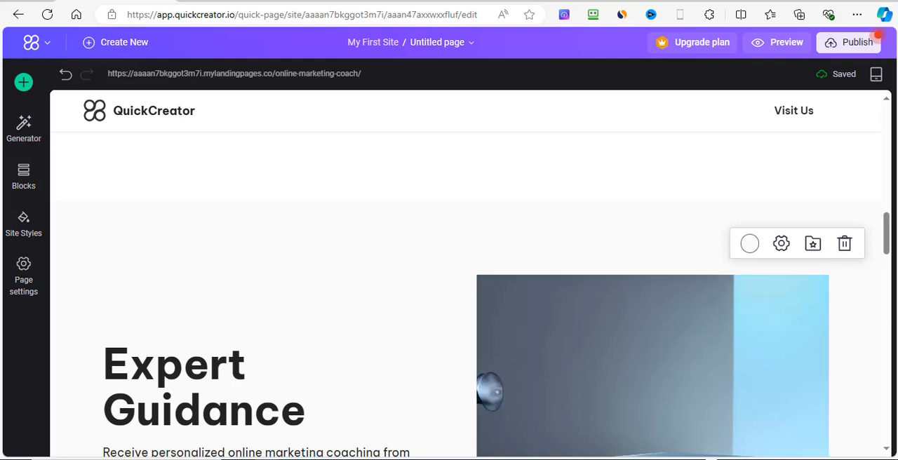
{"action": "scroll", "coordinate": [847, 317], "scroll_direction": "down", "scroll_amount": 10}
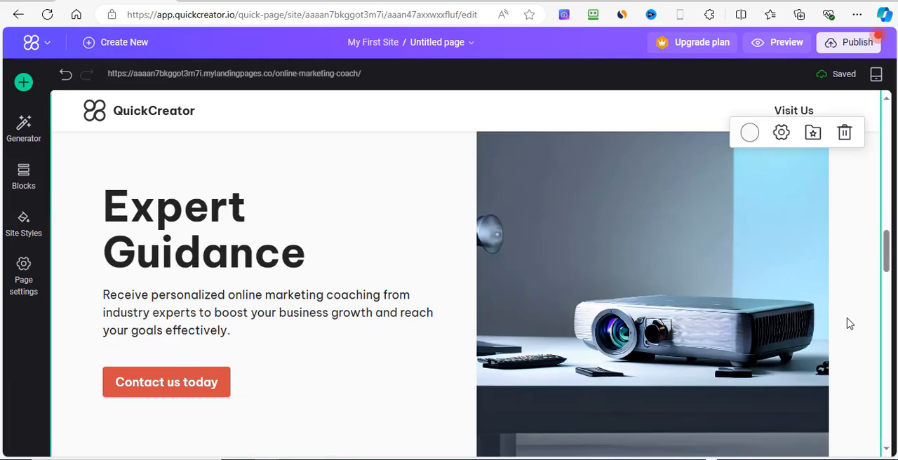
{"action": "scroll", "coordinate": [847, 316], "scroll_direction": "up", "scroll_amount": 5}
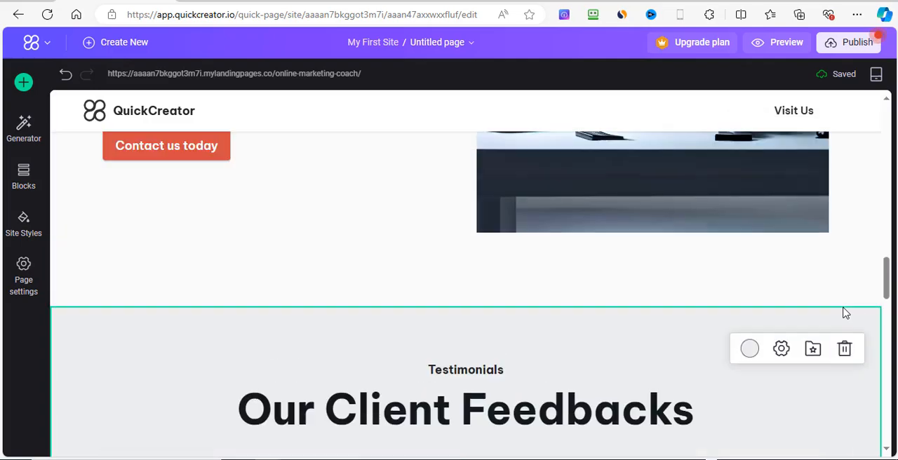
{"action": "scroll", "coordinate": [845, 314], "scroll_direction": "down", "scroll_amount": 5}
{"action": "scroll", "coordinate": [847, 323], "scroll_direction": "up", "scroll_amount": 3}
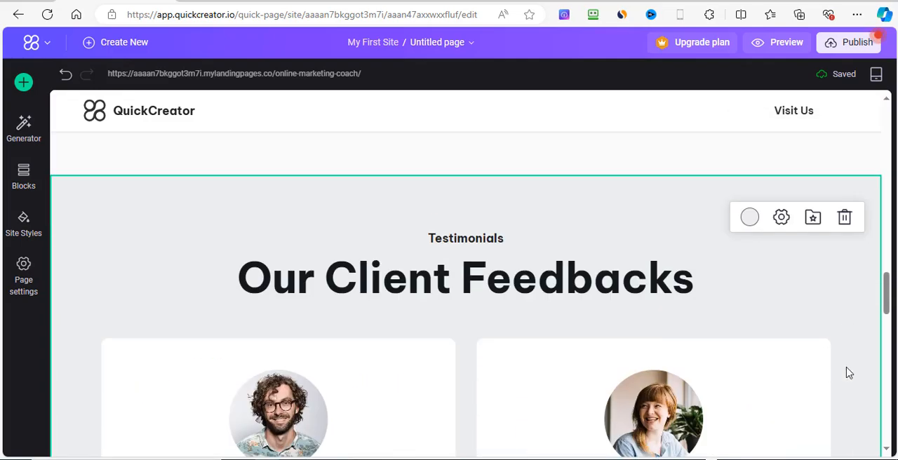
{"action": "scroll", "coordinate": [848, 330], "scroll_direction": "down", "scroll_amount": 8}
{"action": "scroll", "coordinate": [848, 360], "scroll_direction": "down", "scroll_amount": 8}
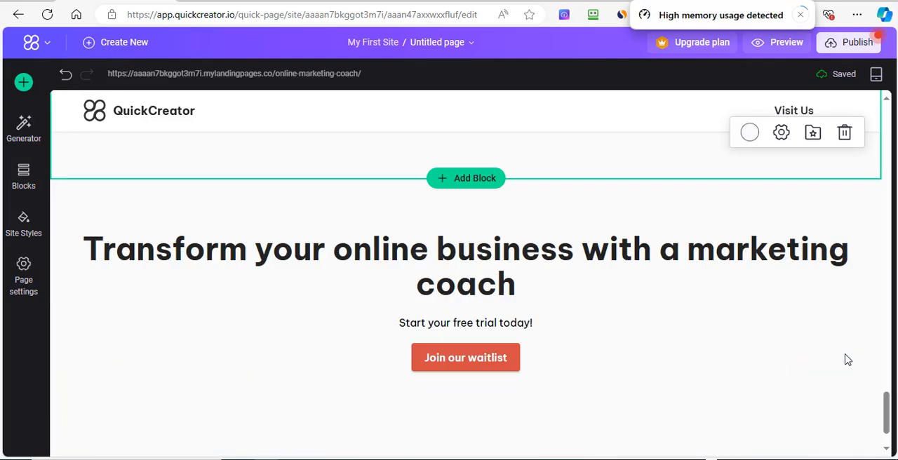
{"action": "scroll", "coordinate": [840, 354], "scroll_direction": "up", "scroll_amount": 10}
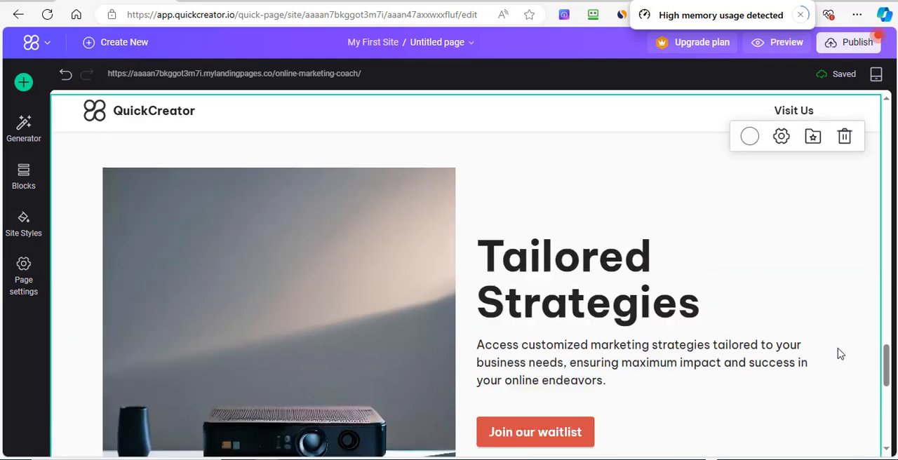
{"action": "scroll", "coordinate": [841, 355], "scroll_direction": "up", "scroll_amount": 3}
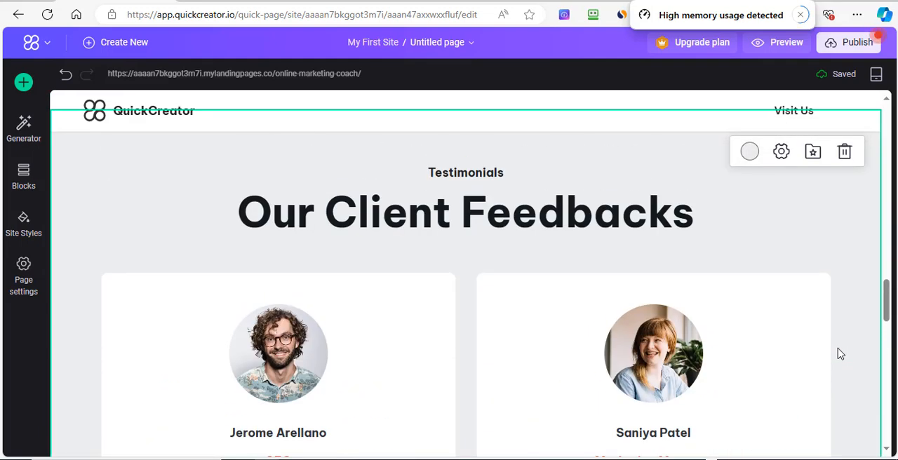
{"action": "scroll", "coordinate": [841, 354], "scroll_direction": "up", "scroll_amount": 5}
{"action": "scroll", "coordinate": [855, 286], "scroll_direction": "up", "scroll_amount": 1}
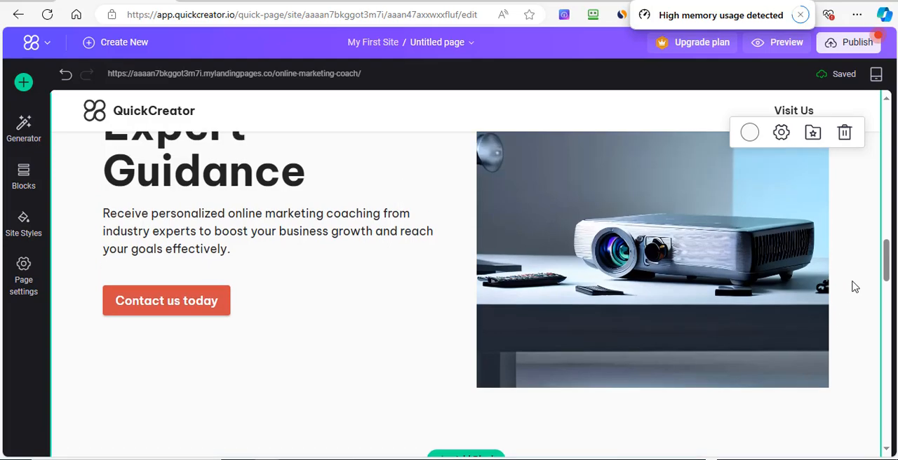
{"action": "scroll", "coordinate": [855, 286], "scroll_direction": "up", "scroll_amount": 8}
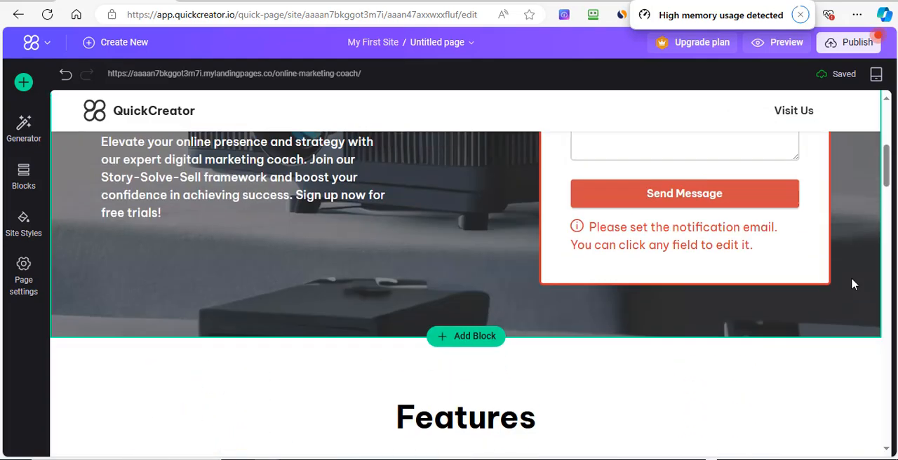
{"action": "scroll", "coordinate": [852, 279], "scroll_direction": "up", "scroll_amount": 1}
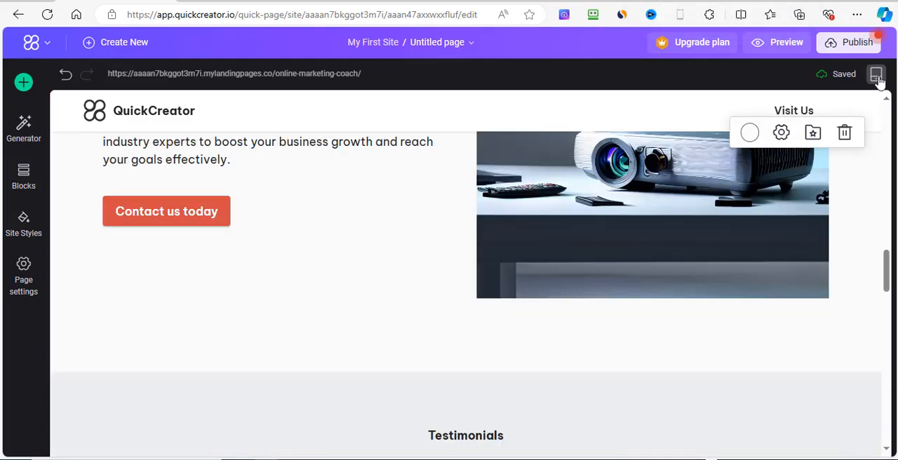
Step: Preview the page in the mobile layout from the hero through the client testimonials, and return to the desktop layout
{"action": "left_click", "coordinate": [876, 75]}
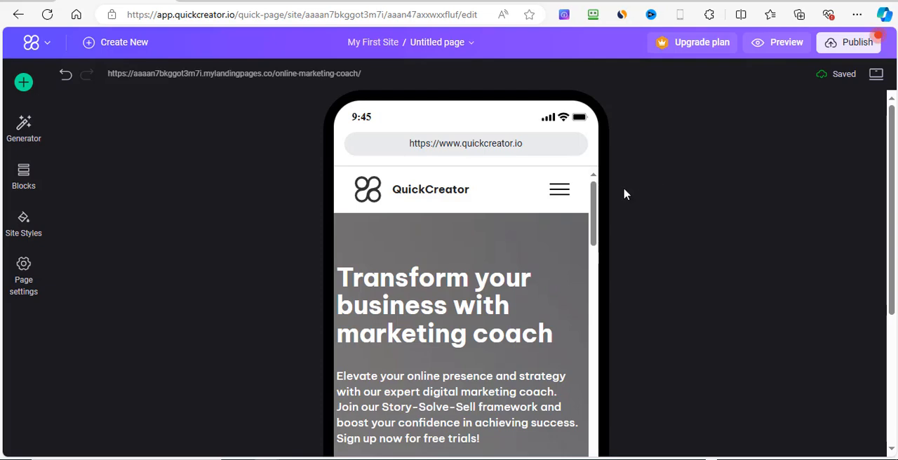
{"action": "scroll", "coordinate": [565, 258], "scroll_direction": "down", "scroll_amount": 10}
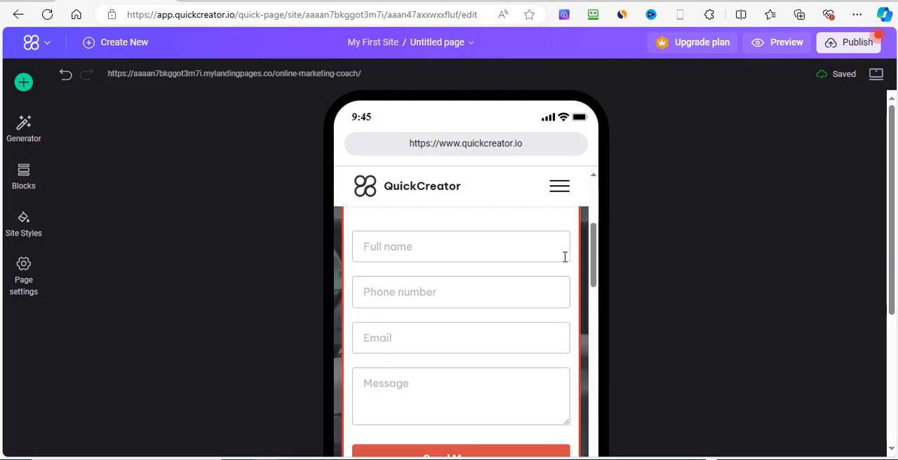
{"action": "scroll", "coordinate": [564, 258], "scroll_direction": "down", "scroll_amount": 10}
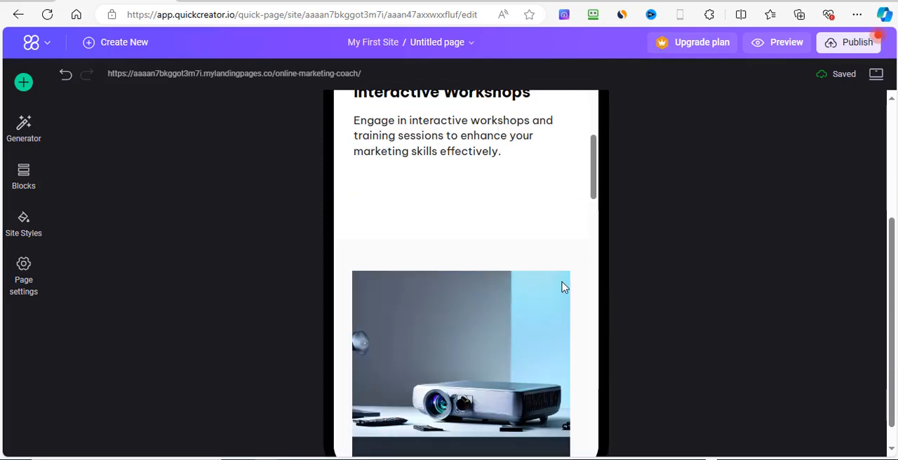
{"action": "scroll", "coordinate": [553, 276], "scroll_direction": "down", "scroll_amount": 1}
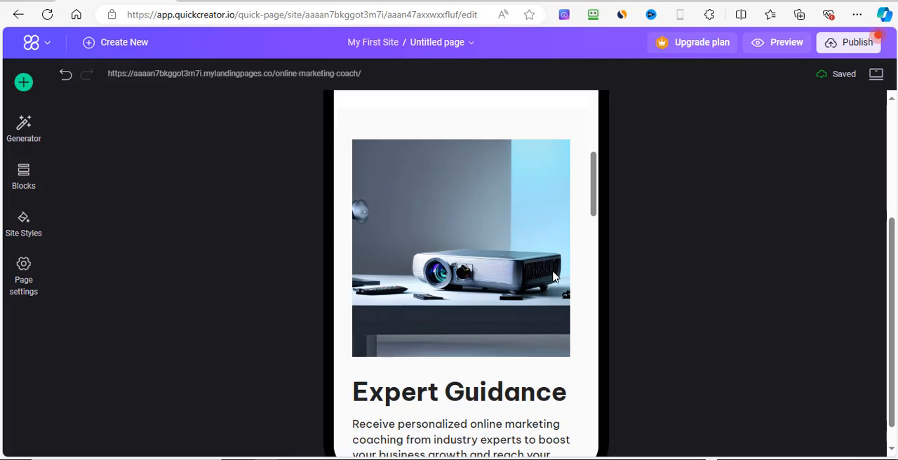
{"action": "scroll", "coordinate": [553, 276], "scroll_direction": "down", "scroll_amount": 10}
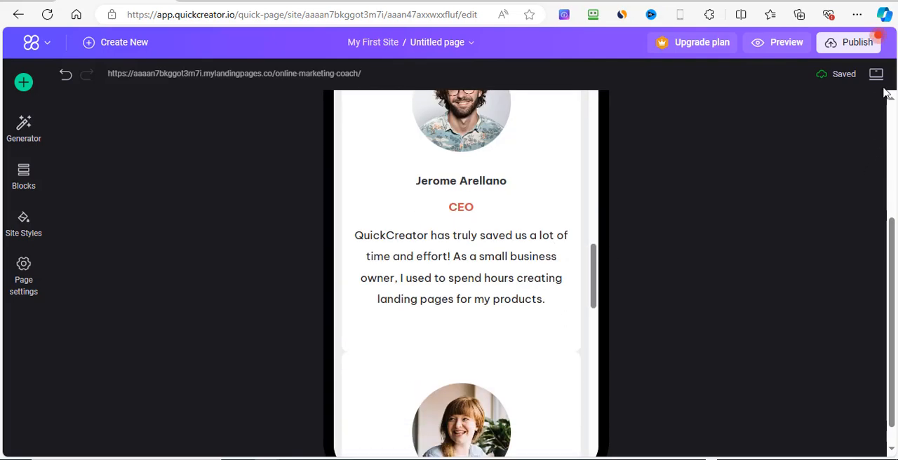
{"action": "left_click", "coordinate": [877, 75]}
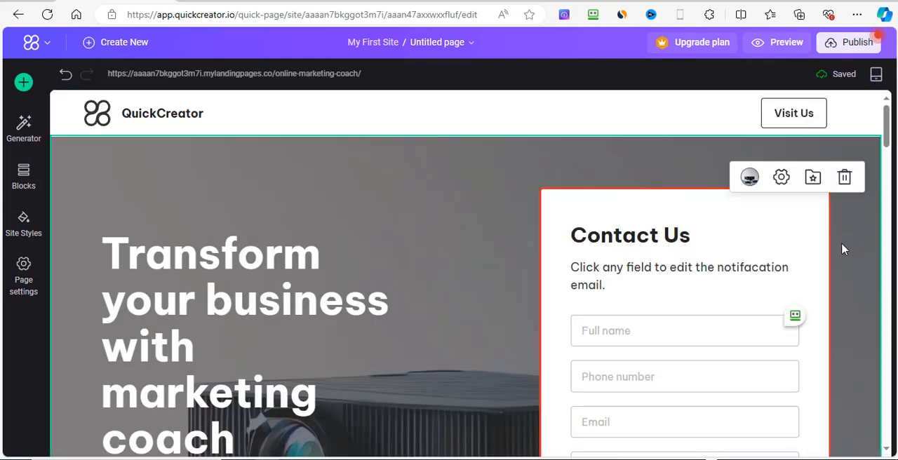
Step: Browse the official block categories and add the "HURRY UP! THE OFFER IS LIMITED" email subscription form block below the page's footer
{"action": "scroll", "coordinate": [834, 258], "scroll_direction": "down", "scroll_amount": 5}
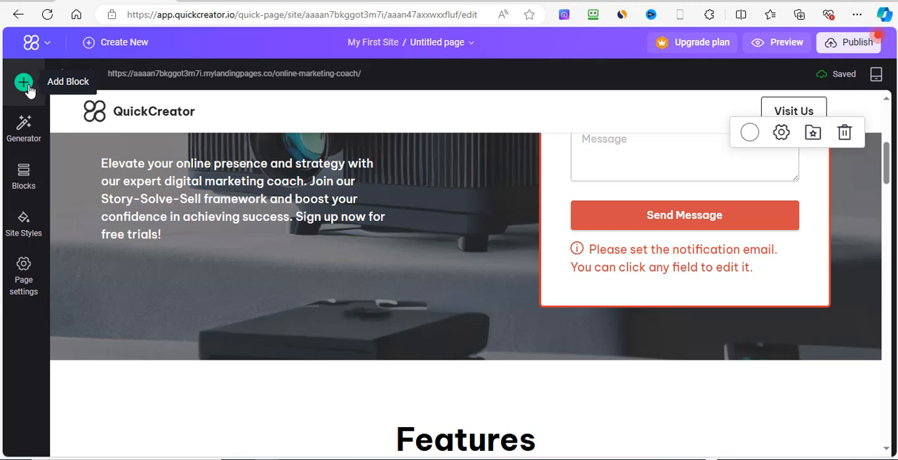
{"action": "left_click", "coordinate": [23, 84]}
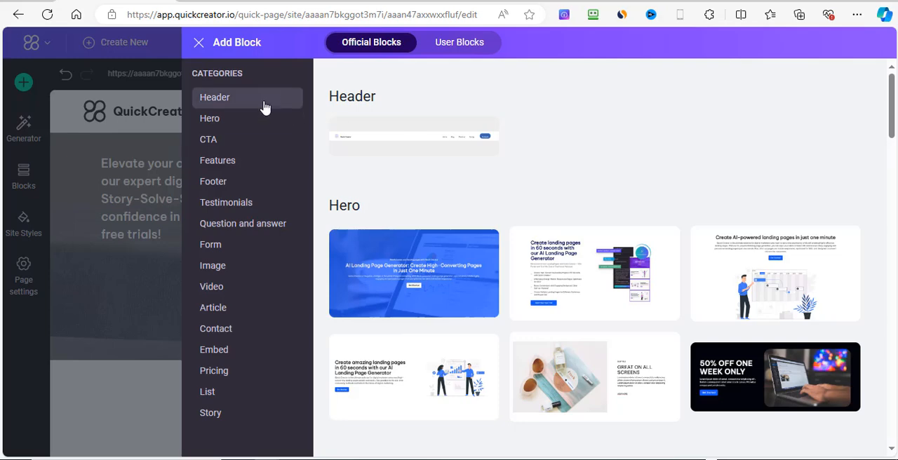
{"action": "left_click", "coordinate": [232, 144]}
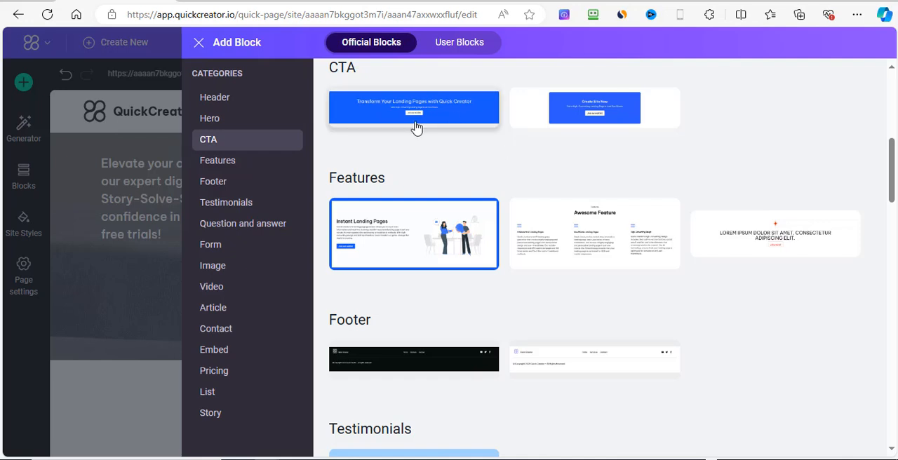
{"action": "left_click", "coordinate": [250, 164]}
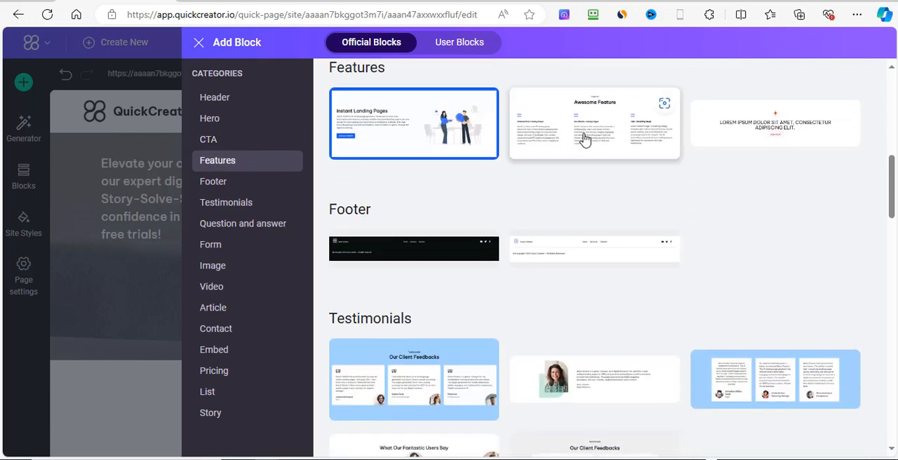
{"action": "left_click", "coordinate": [249, 184]}
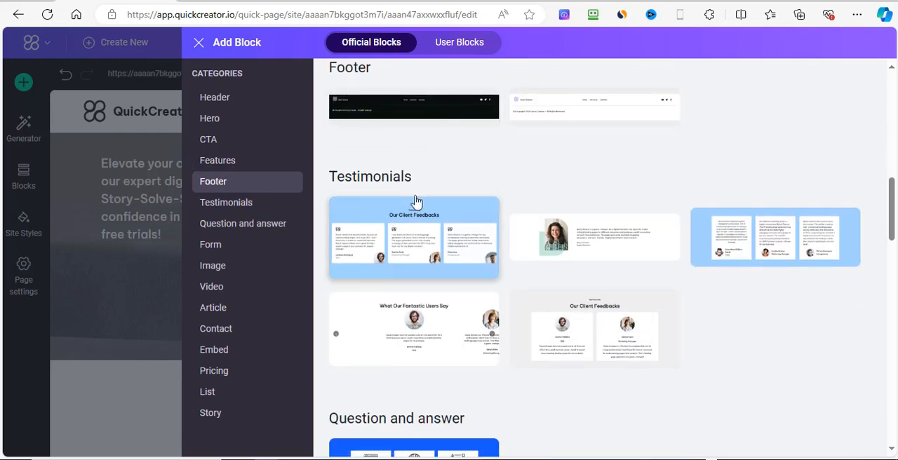
{"action": "left_click", "coordinate": [259, 228]}
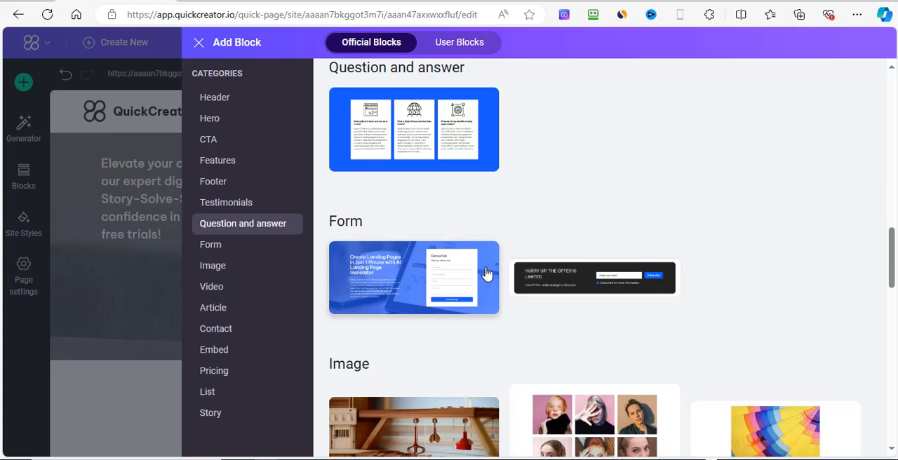
{"action": "left_click", "coordinate": [625, 286]}
{"action": "scroll", "coordinate": [783, 326], "scroll_direction": "down", "scroll_amount": 4}
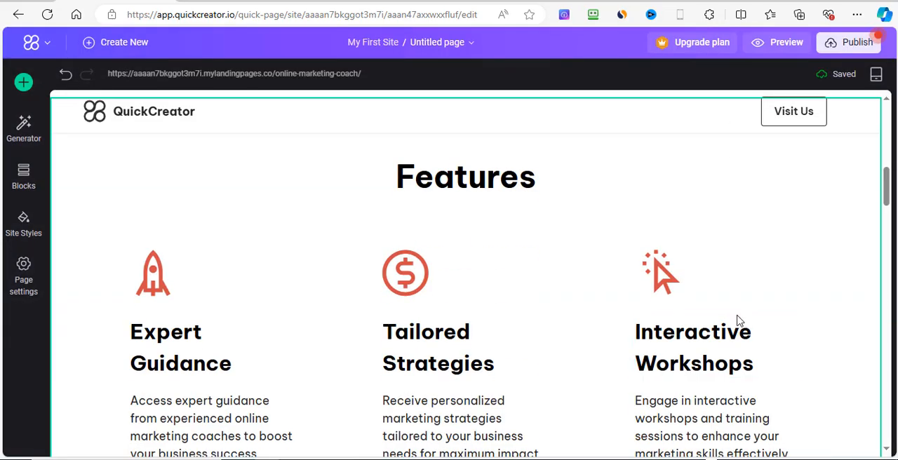
{"action": "scroll", "coordinate": [744, 316], "scroll_direction": "down", "scroll_amount": 15}
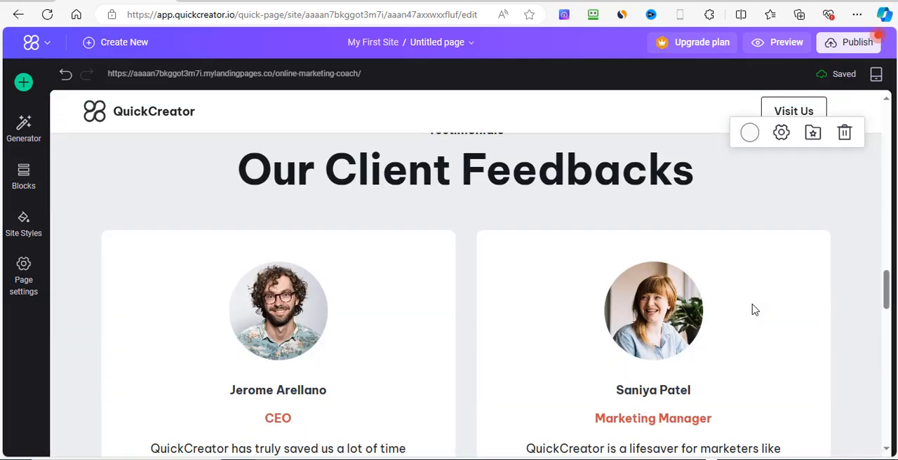
{"action": "scroll", "coordinate": [754, 310], "scroll_direction": "down", "scroll_amount": 15}
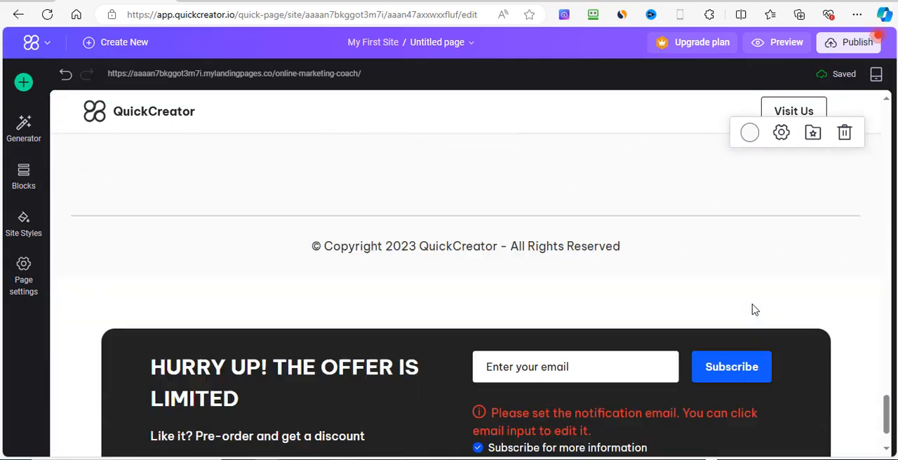
{"action": "scroll", "coordinate": [754, 309], "scroll_direction": "down", "scroll_amount": 1}
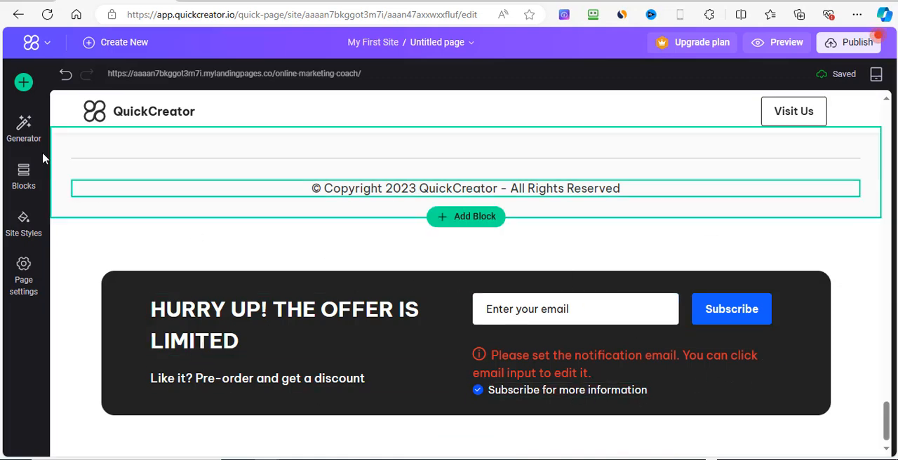
Step: Browse the official Image, Form, Video, Article and Contact blocks and add the "Hottest headphones on sale" pricing block to the page's end
{"action": "left_click", "coordinate": [25, 83]}
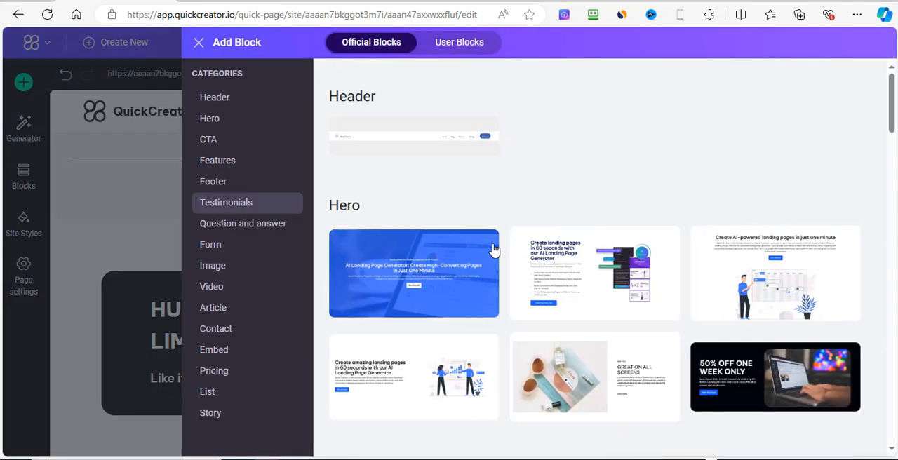
{"action": "left_click", "coordinate": [240, 273]}
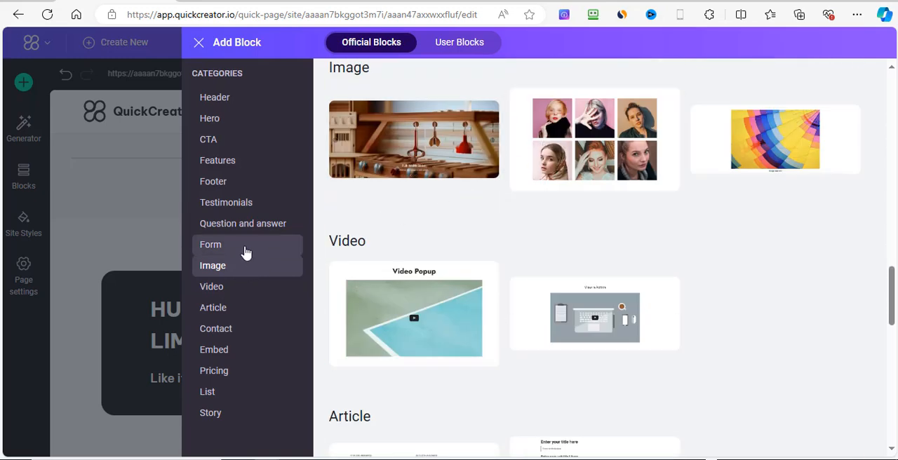
{"action": "left_click", "coordinate": [245, 251]}
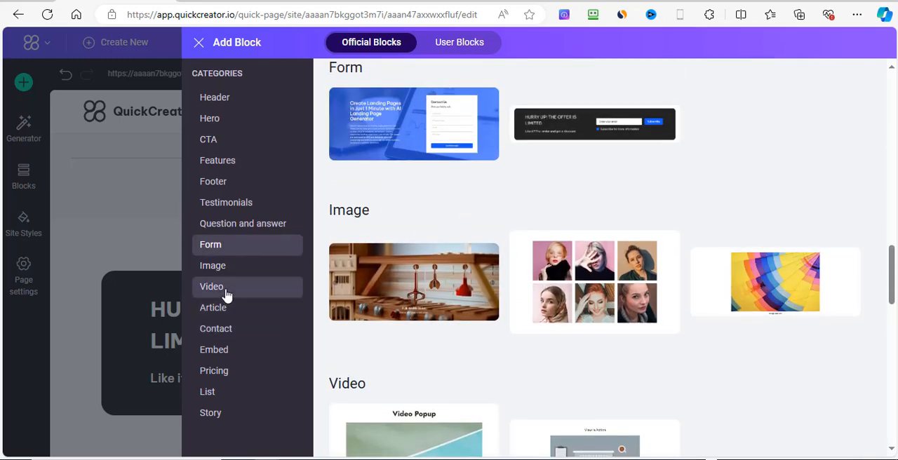
{"action": "left_click", "coordinate": [226, 295]}
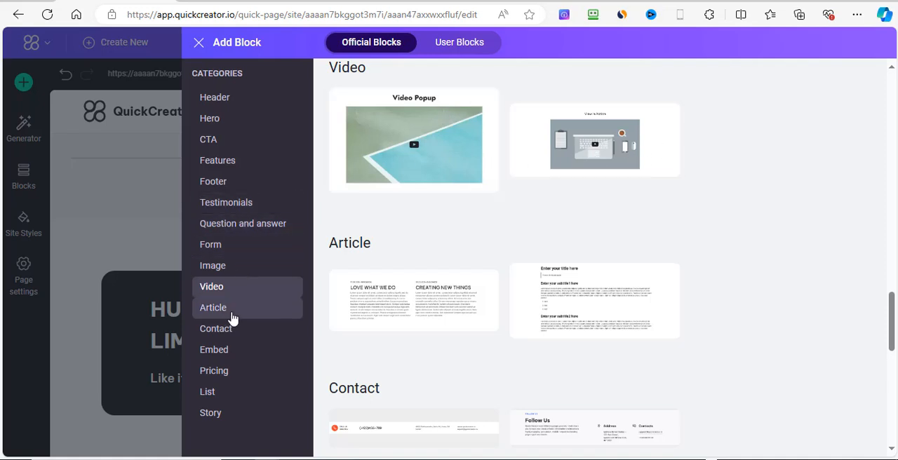
{"action": "left_click", "coordinate": [232, 314]}
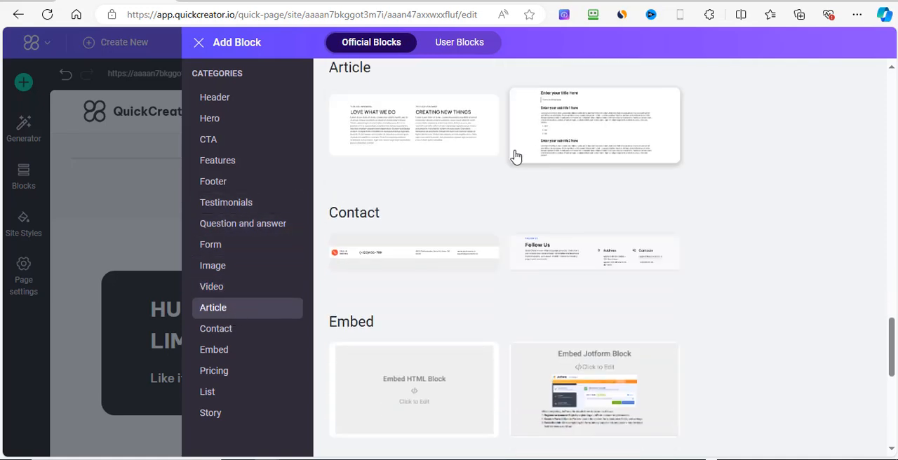
{"action": "left_click", "coordinate": [251, 333]}
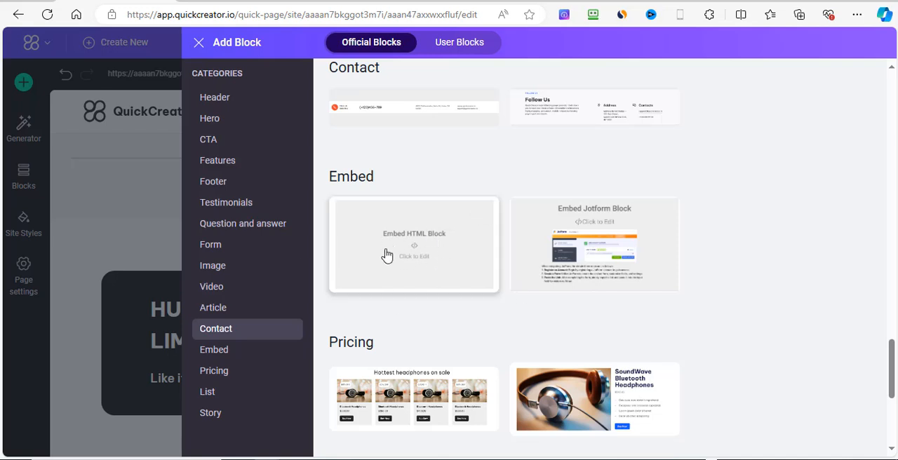
{"action": "scroll", "coordinate": [382, 270], "scroll_direction": "down", "scroll_amount": 1}
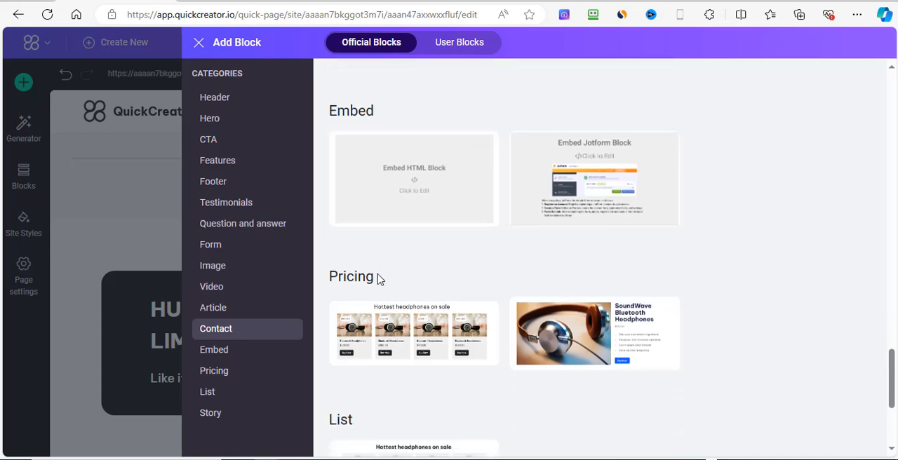
{"action": "scroll", "coordinate": [449, 309], "scroll_direction": "down", "scroll_amount": 1}
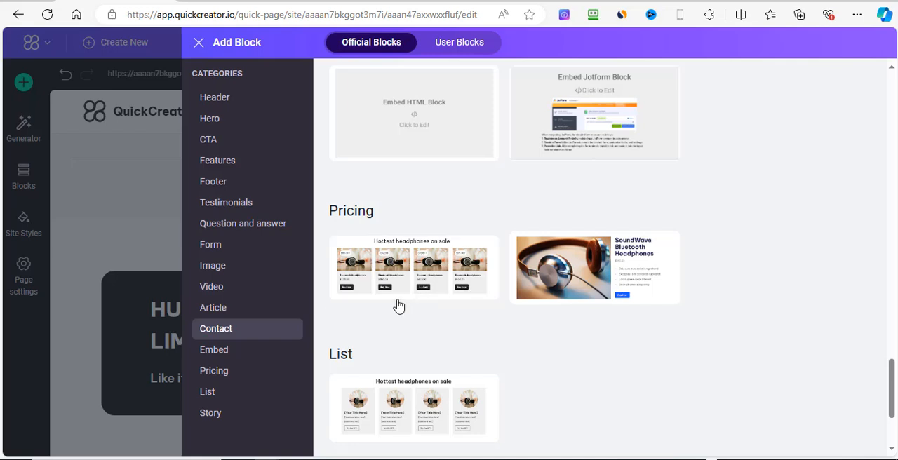
{"action": "left_click", "coordinate": [425, 282]}
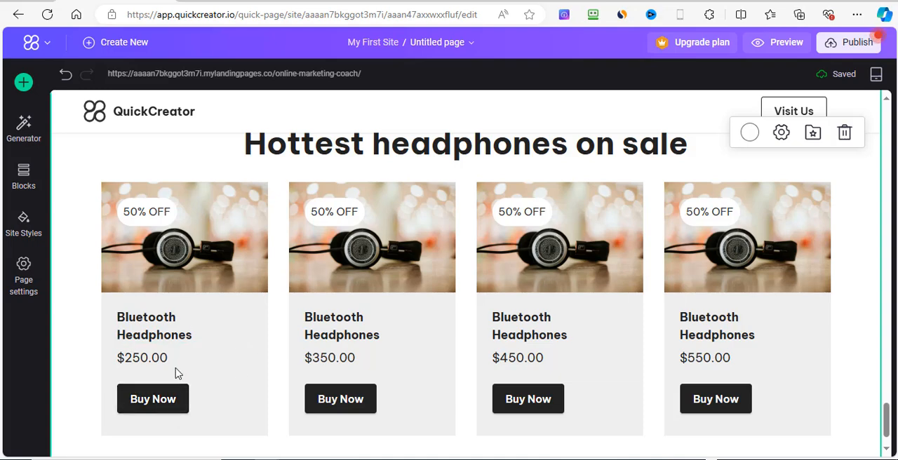
Step: Examine the link type, label and link settings of the first headphone card's Buy Now button, and close them without saving
{"action": "left_click", "coordinate": [170, 405]}
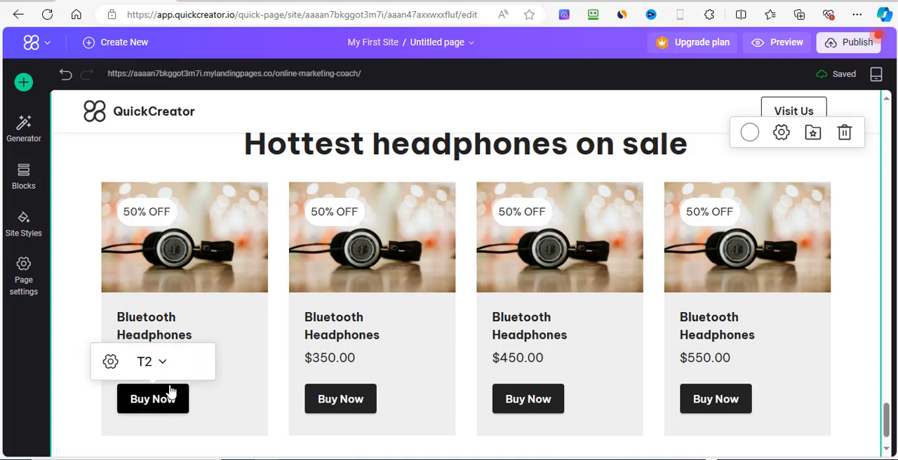
{"action": "left_click", "coordinate": [110, 362]}
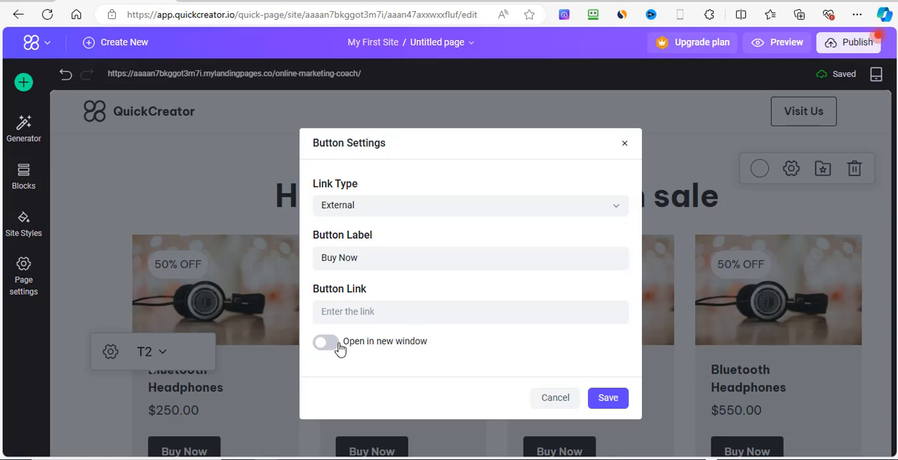
{"action": "left_click", "coordinate": [551, 399]}
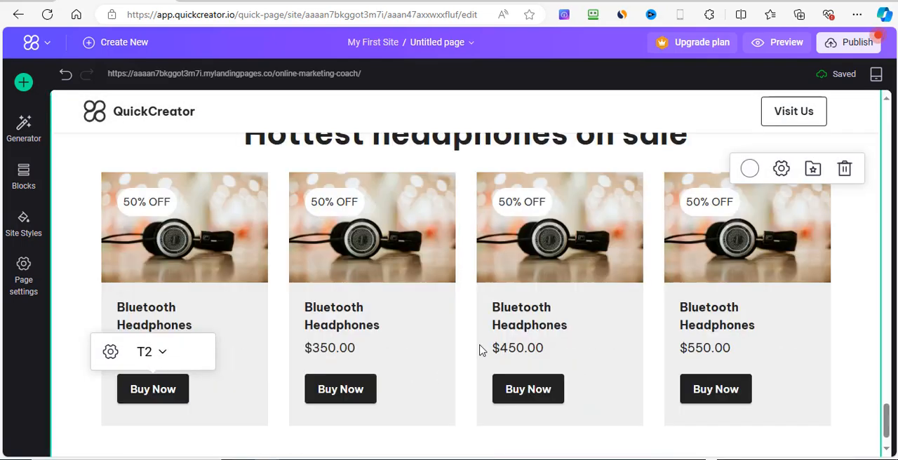
Step: Look over the "Hottest headphones on sale" block and delete it from the page
{"action": "scroll", "coordinate": [821, 314], "scroll_direction": "down", "scroll_amount": 1}
{"action": "scroll", "coordinate": [825, 316], "scroll_direction": "up", "scroll_amount": 3}
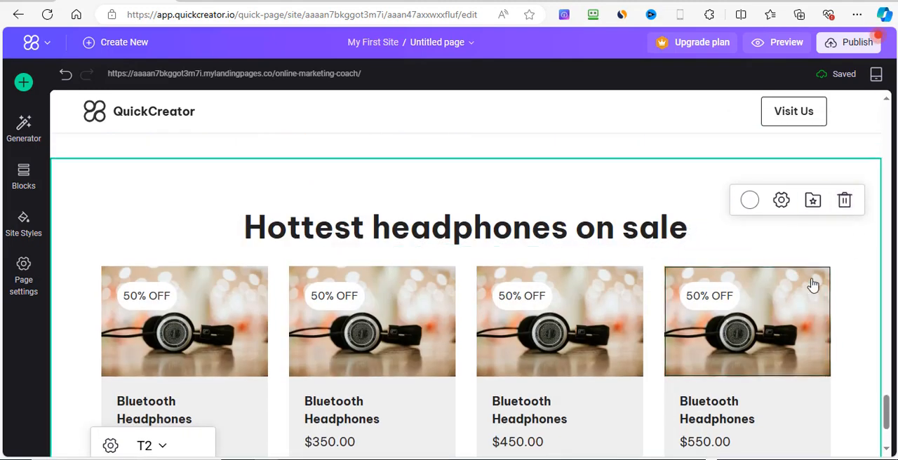
{"action": "scroll", "coordinate": [861, 284], "scroll_direction": "down", "scroll_amount": 3}
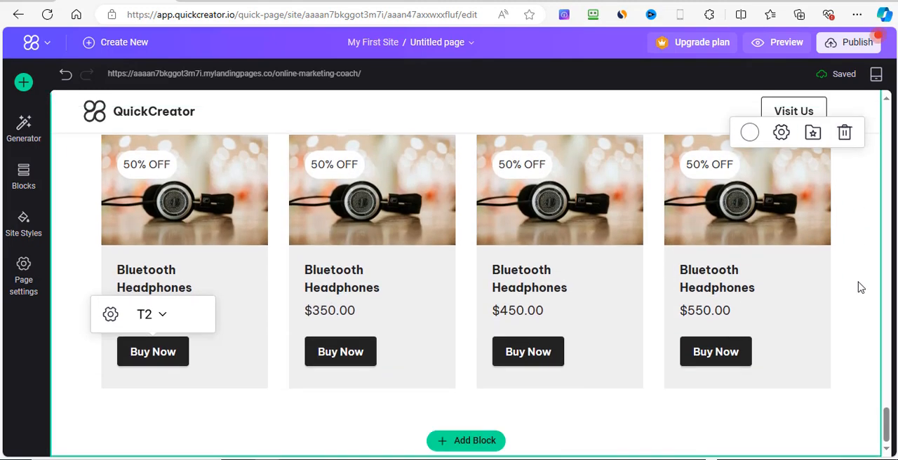
{"action": "scroll", "coordinate": [860, 287], "scroll_direction": "up", "scroll_amount": 3}
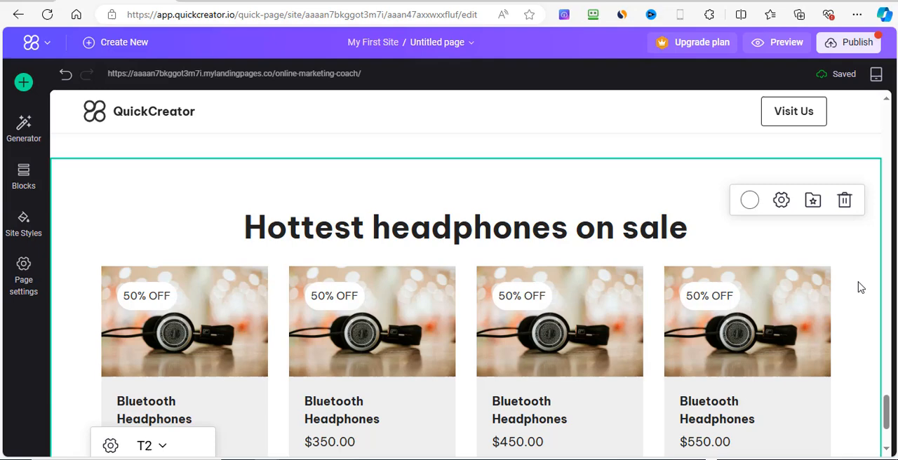
{"action": "left_click", "coordinate": [844, 202]}
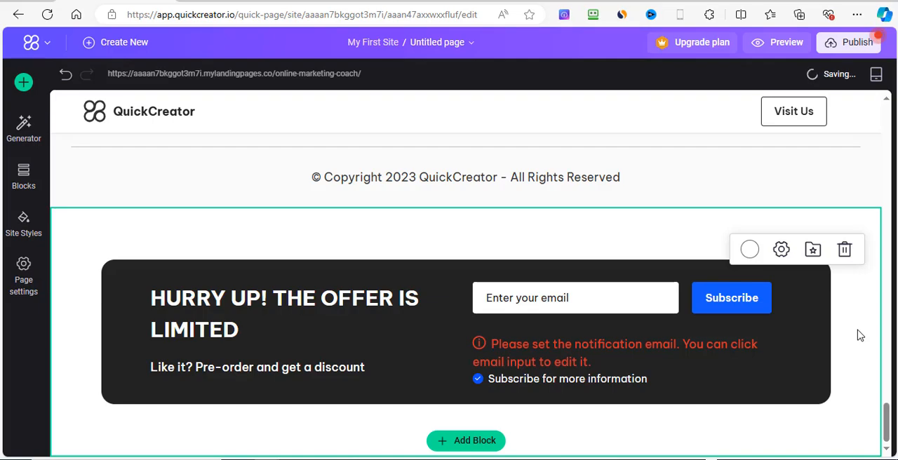
Step: Preview the page from the hero and features through the client testimonials to the waitlist section and footer, and close the preview
{"action": "scroll", "coordinate": [858, 334], "scroll_direction": "up", "scroll_amount": 5}
{"action": "scroll", "coordinate": [856, 261], "scroll_direction": "up", "scroll_amount": 10}
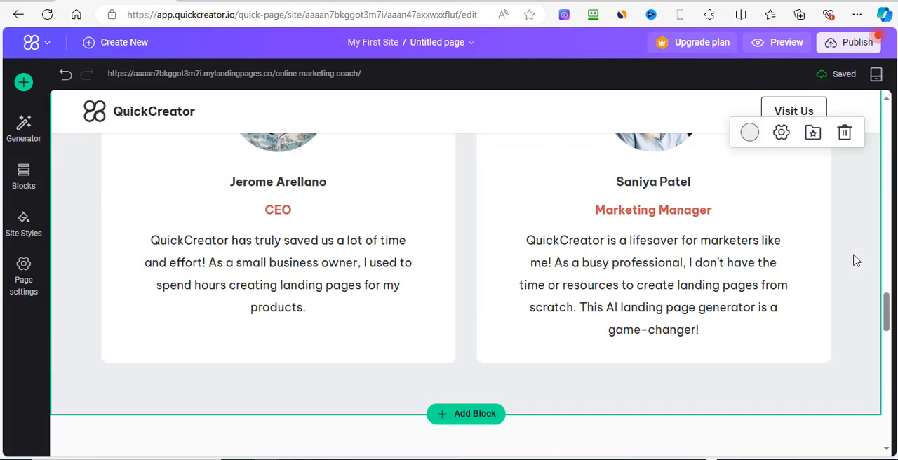
{"action": "scroll", "coordinate": [801, 233], "scroll_direction": "up", "scroll_amount": 10}
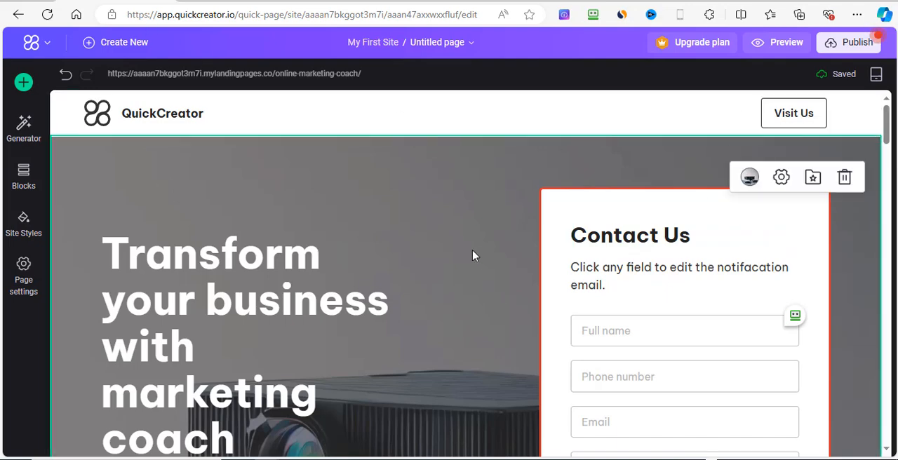
{"action": "scroll", "coordinate": [472, 252], "scroll_direction": "down", "scroll_amount": 3}
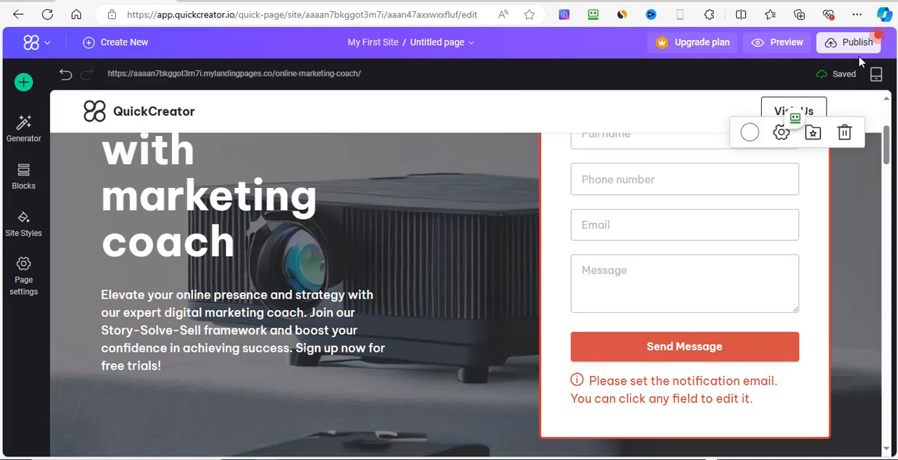
{"action": "left_click", "coordinate": [785, 43]}
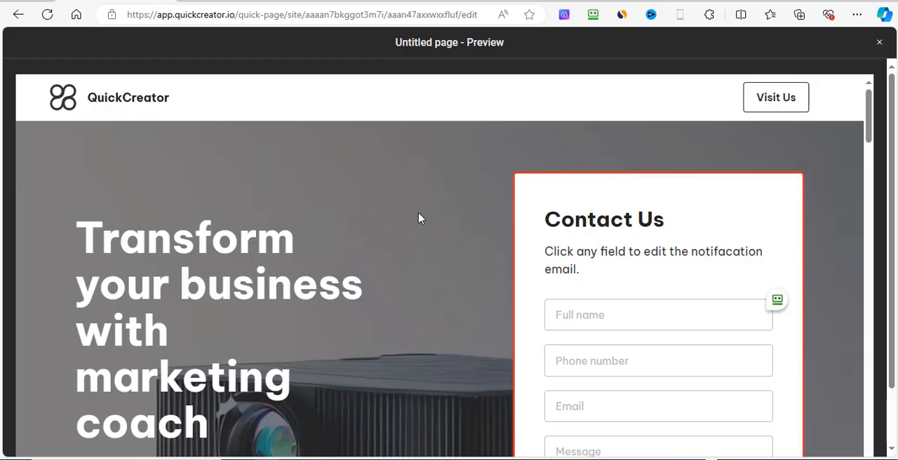
{"action": "scroll", "coordinate": [435, 232], "scroll_direction": "down", "scroll_amount": 3}
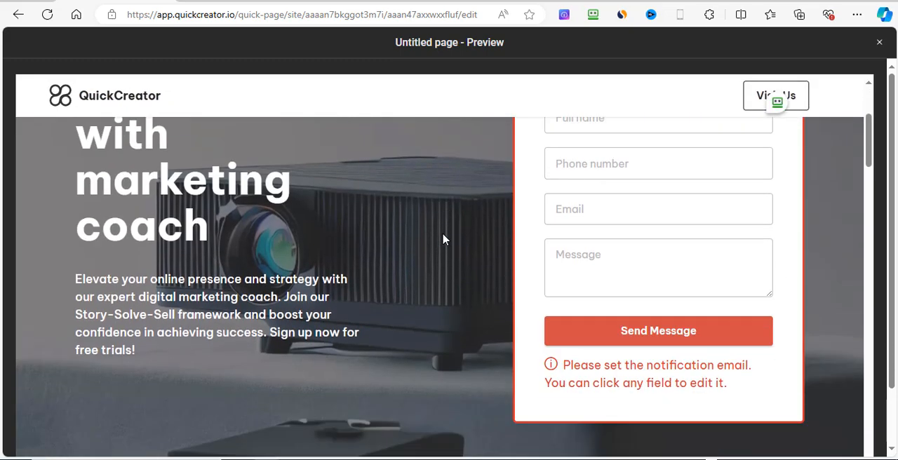
{"action": "scroll", "coordinate": [440, 238], "scroll_direction": "down", "scroll_amount": 2}
{"action": "scroll", "coordinate": [441, 238], "scroll_direction": "down", "scroll_amount": 5}
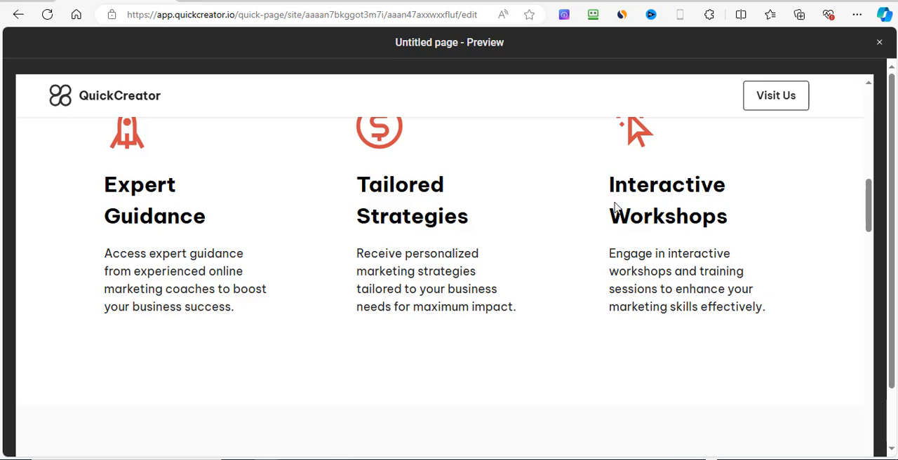
{"action": "scroll", "coordinate": [505, 277], "scroll_direction": "down", "scroll_amount": 8}
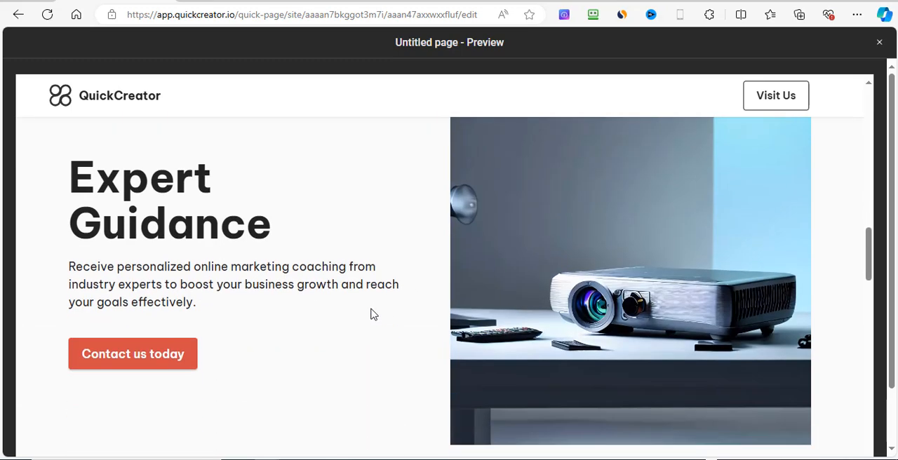
{"action": "scroll", "coordinate": [370, 313], "scroll_direction": "down", "scroll_amount": 5}
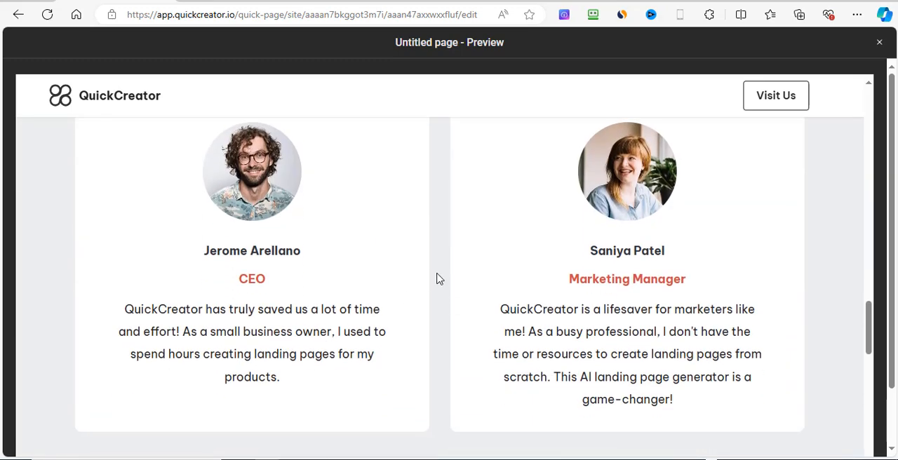
{"action": "scroll", "coordinate": [437, 278], "scroll_direction": "down", "scroll_amount": 2}
{"action": "scroll", "coordinate": [436, 278], "scroll_direction": "up", "scroll_amount": 6}
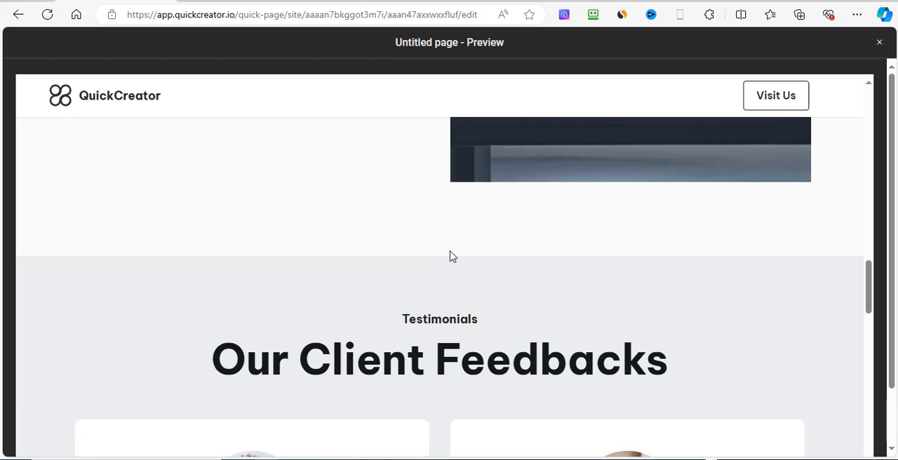
{"action": "scroll", "coordinate": [644, 289], "scroll_direction": "down", "scroll_amount": 2}
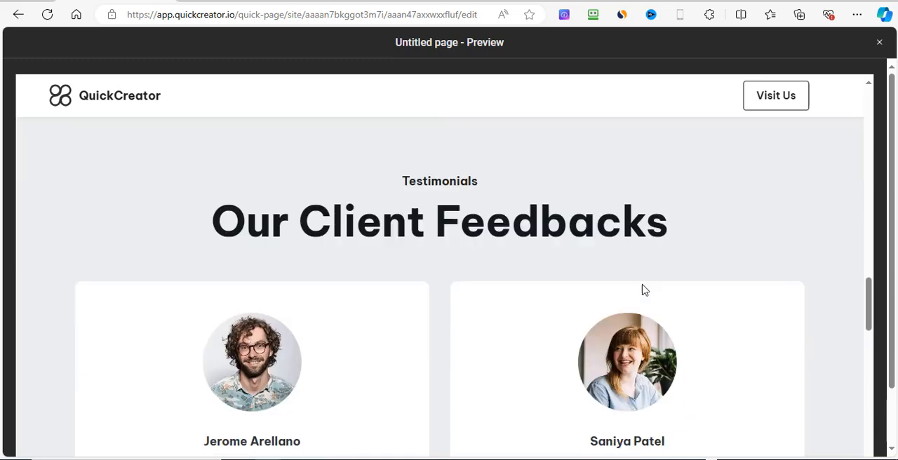
{"action": "scroll", "coordinate": [644, 290], "scroll_direction": "down", "scroll_amount": 15}
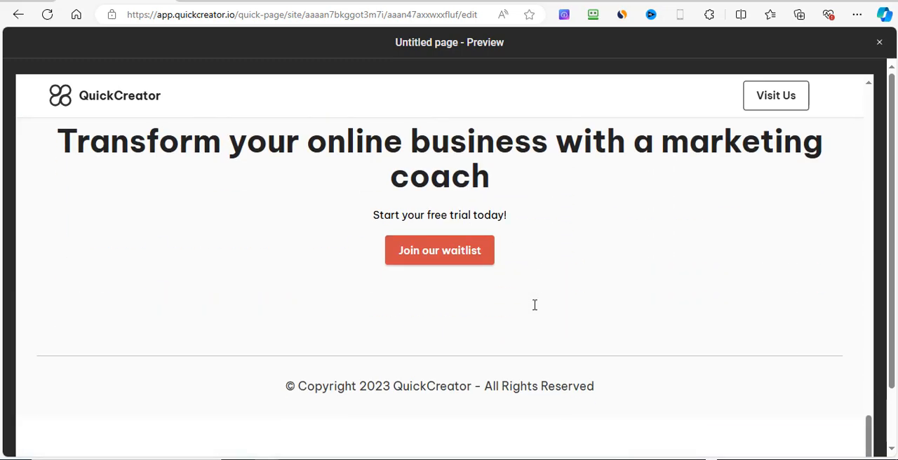
{"action": "scroll", "coordinate": [534, 309], "scroll_direction": "up", "scroll_amount": 10}
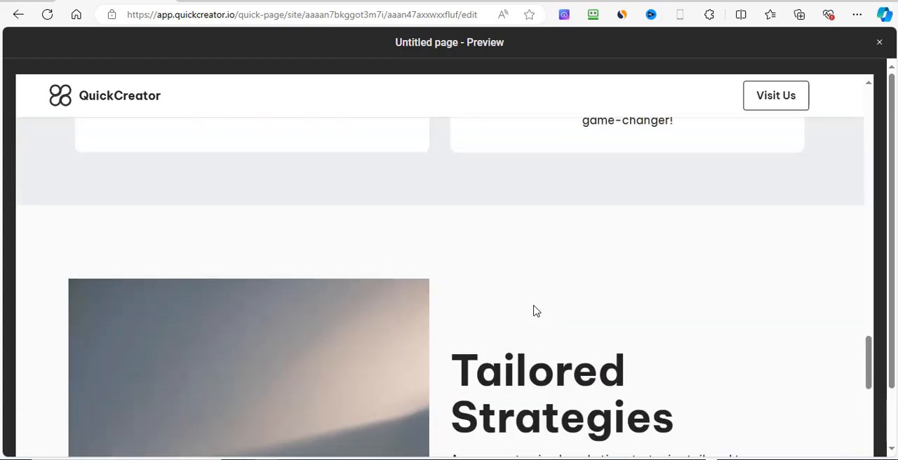
{"action": "scroll", "coordinate": [534, 309], "scroll_direction": "up", "scroll_amount": 5}
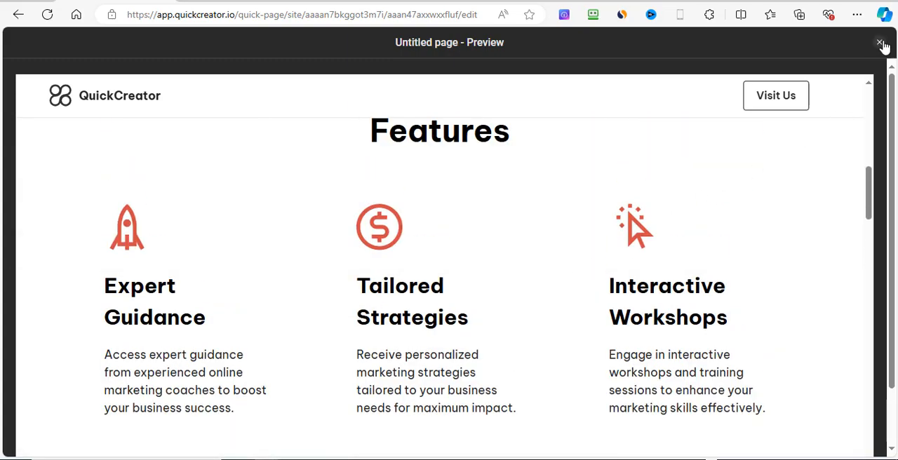
{"action": "left_click", "coordinate": [880, 44]}
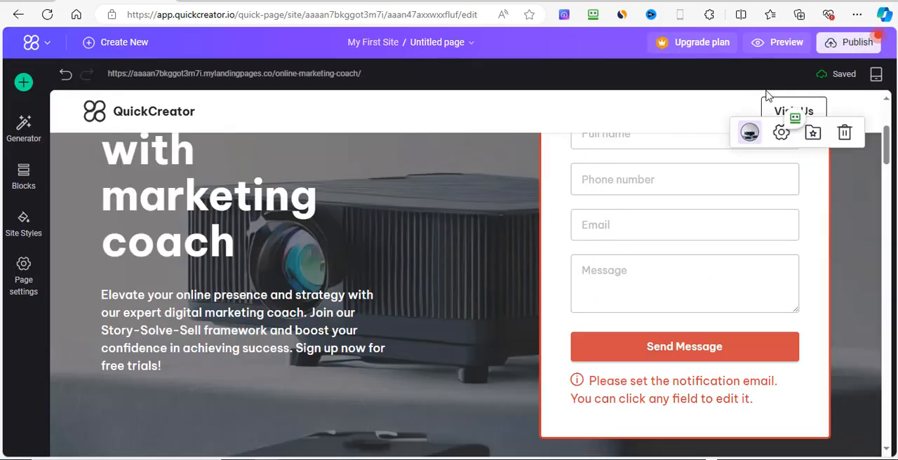
Step: Publish the page to the web at its default online-marketing-coach address, without setting a custom domain
{"action": "left_click", "coordinate": [850, 49]}
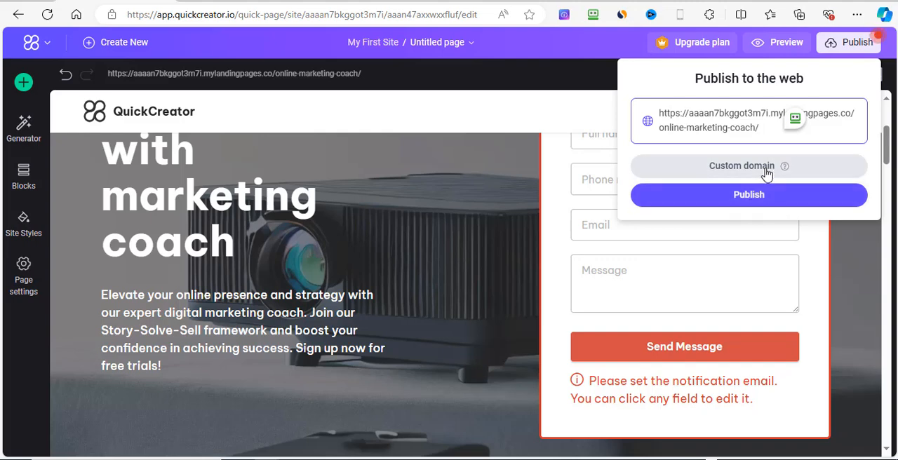
{"action": "left_click", "coordinate": [749, 195]}
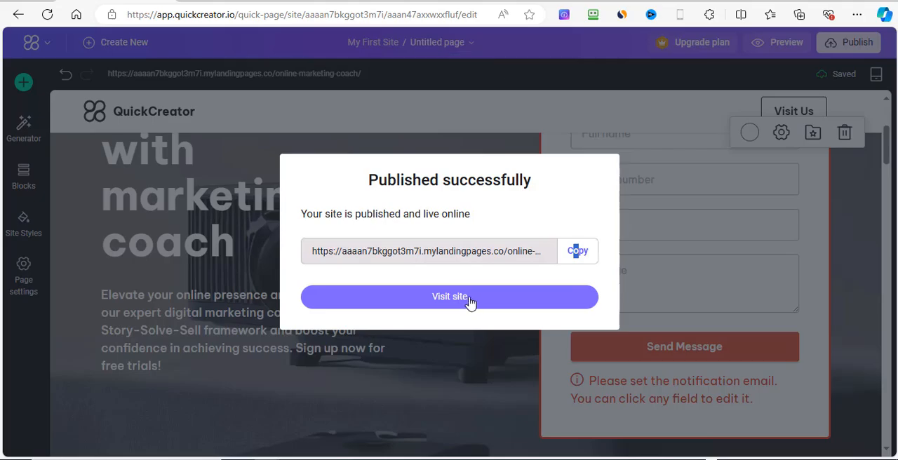
Step: Visit the published site and review the live page from the hero and contact form through the testimonials to the limited-offer subscription block
{"action": "left_click", "coordinate": [471, 301]}
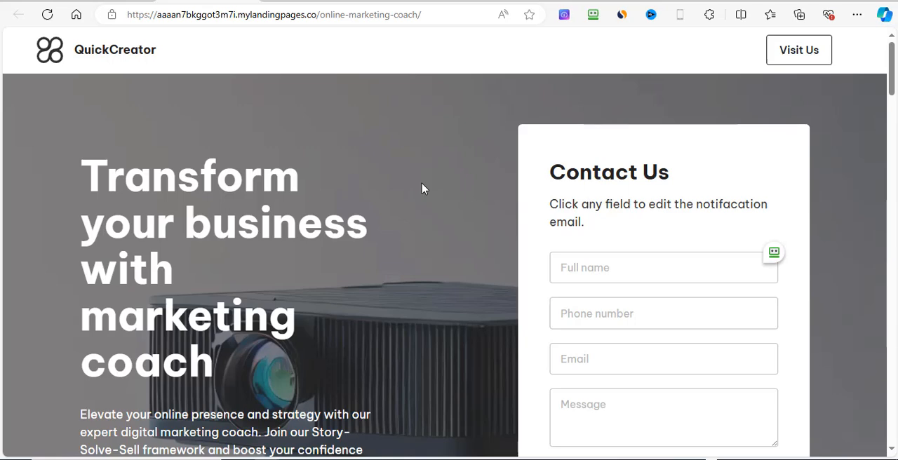
{"action": "scroll", "coordinate": [420, 200], "scroll_direction": "down", "scroll_amount": 8}
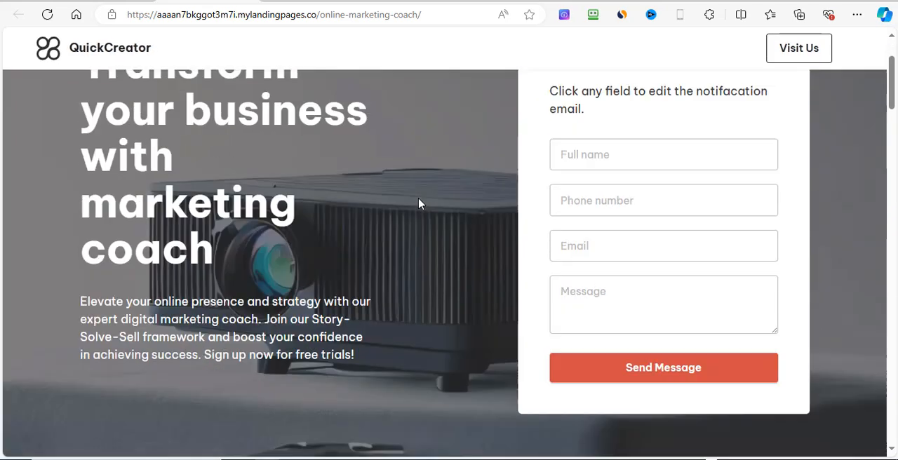
{"action": "scroll", "coordinate": [420, 203], "scroll_direction": "down", "scroll_amount": 8}
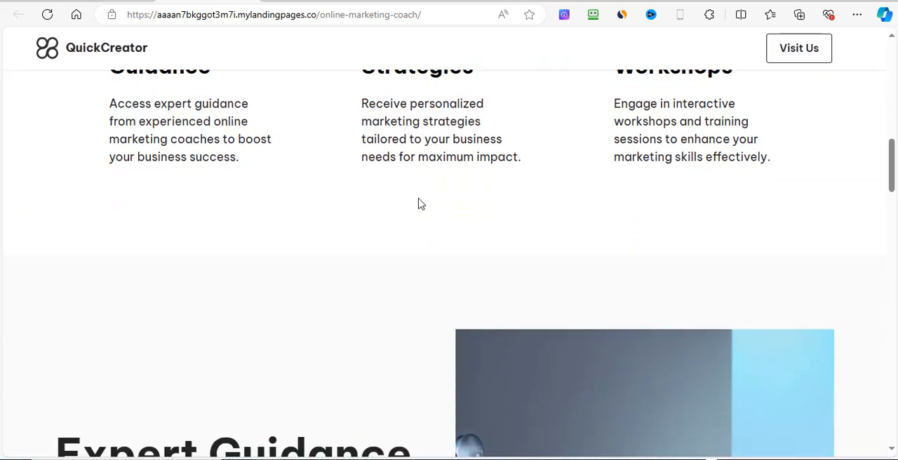
{"action": "scroll", "coordinate": [419, 204], "scroll_direction": "down", "scroll_amount": 10}
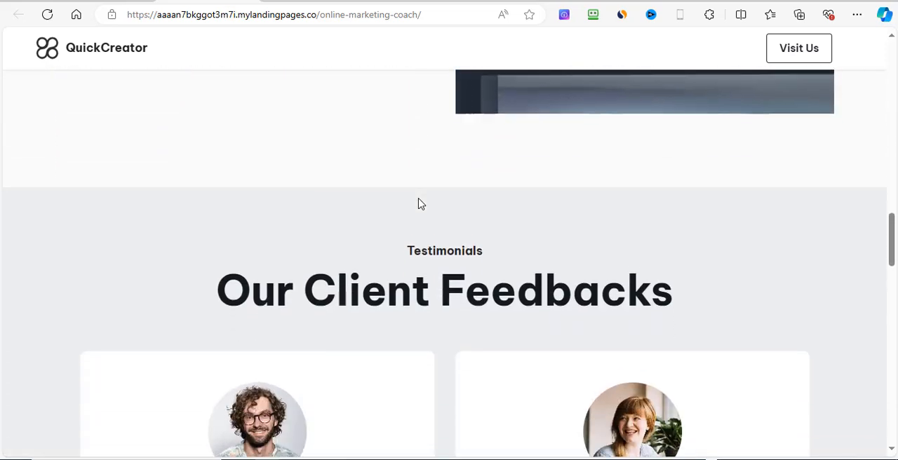
{"action": "scroll", "coordinate": [420, 204], "scroll_direction": "down", "scroll_amount": 7}
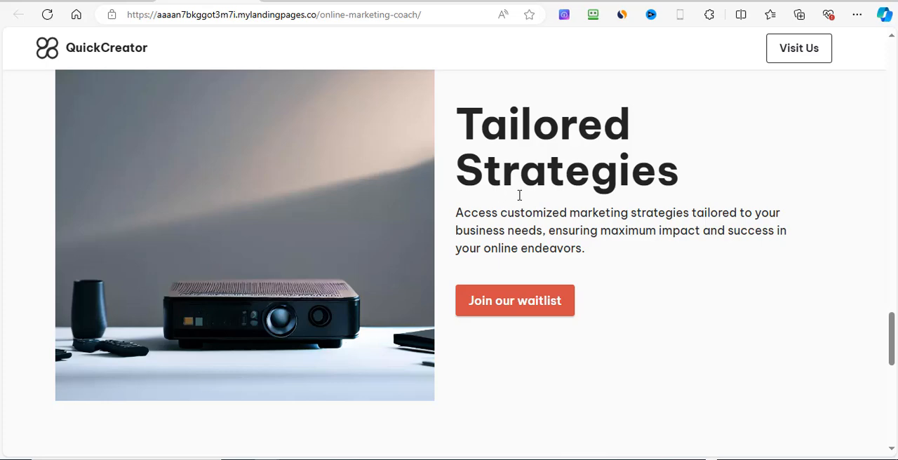
{"action": "scroll", "coordinate": [639, 270], "scroll_direction": "down", "scroll_amount": 8}
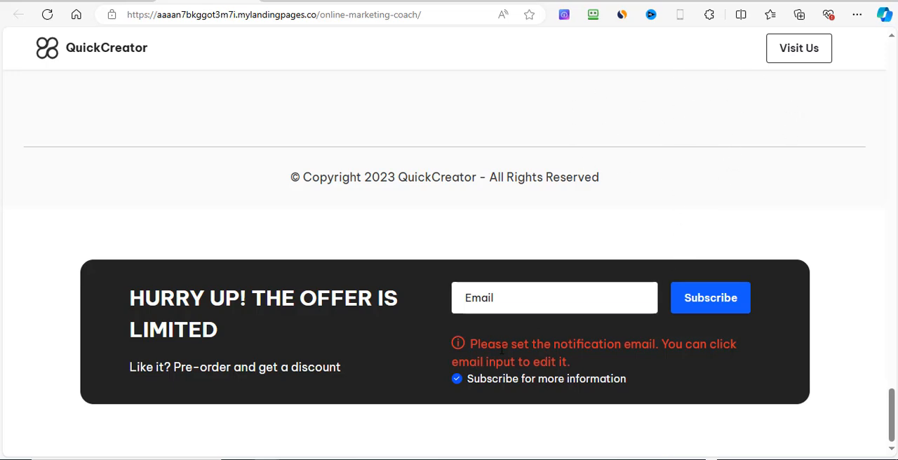
{"action": "scroll", "coordinate": [794, 231], "scroll_direction": "up", "scroll_amount": 20}
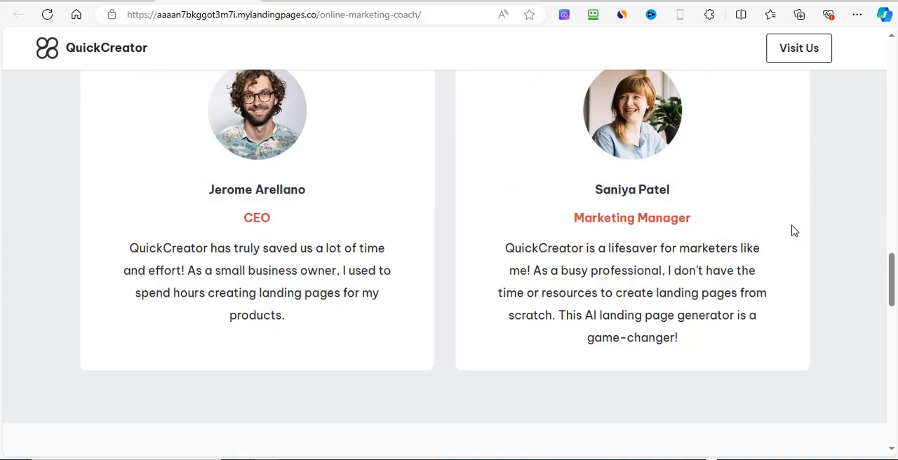
{"action": "scroll", "coordinate": [794, 231], "scroll_direction": "up", "scroll_amount": 2}
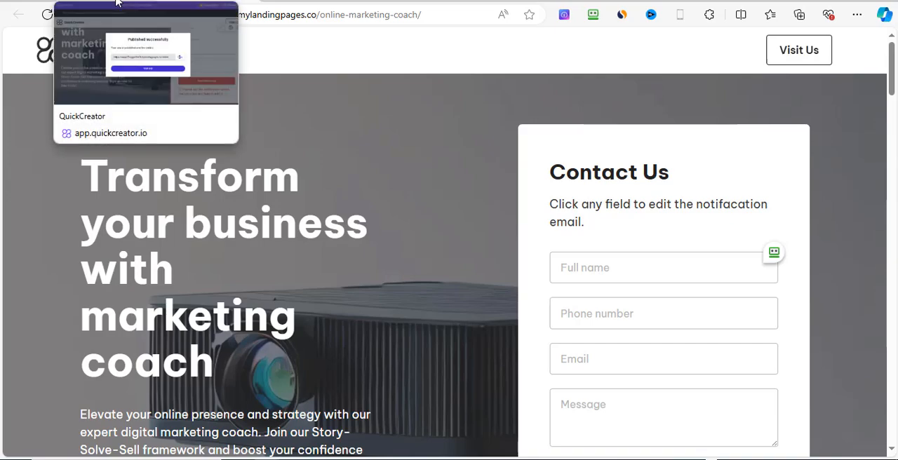
Step: Close the publishing confirmation in the page editor and go back to the Landing Page Builder home
{"action": "left_click", "coordinate": [117, 3]}
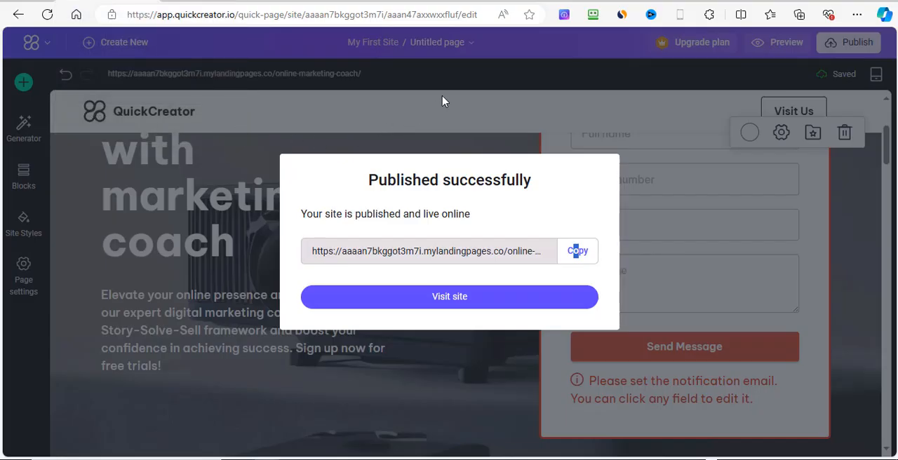
{"action": "left_click", "coordinate": [672, 113]}
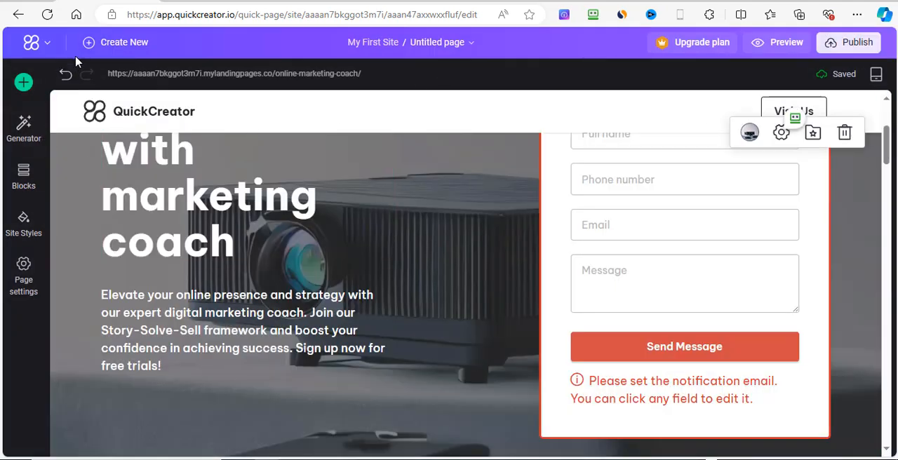
{"action": "left_click", "coordinate": [44, 43]}
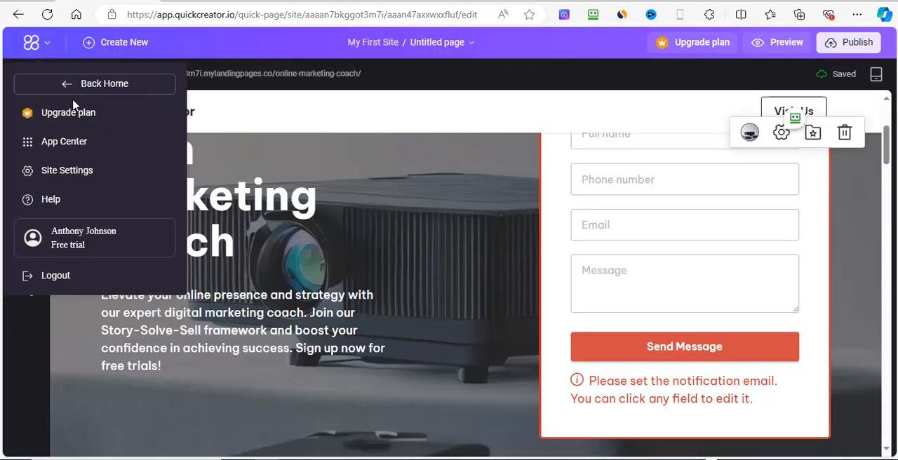
{"action": "left_click", "coordinate": [461, 76]}
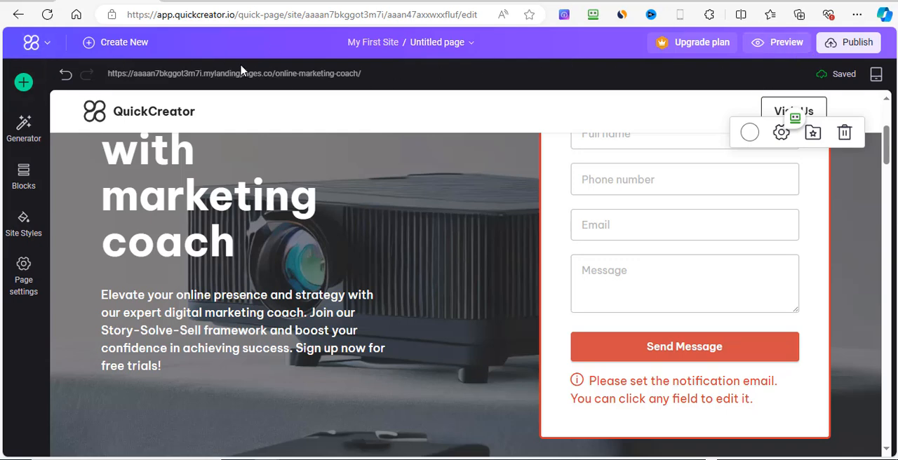
{"action": "left_click", "coordinate": [45, 46]}
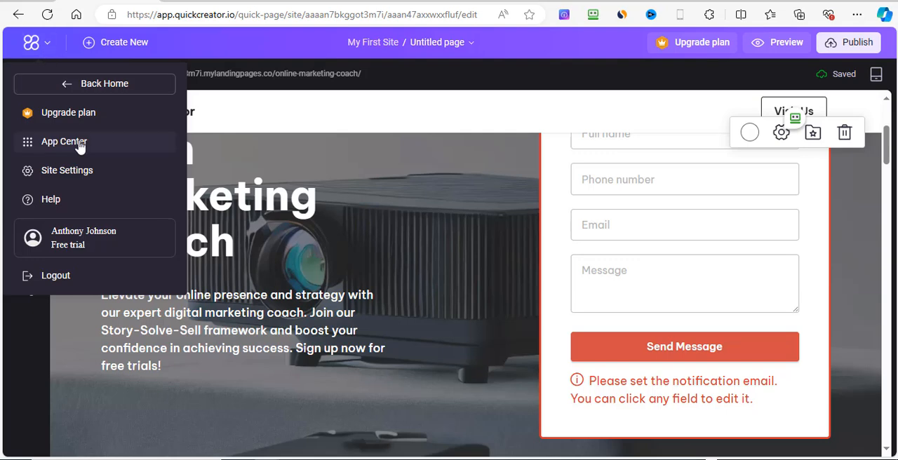
{"action": "left_click", "coordinate": [116, 89]}
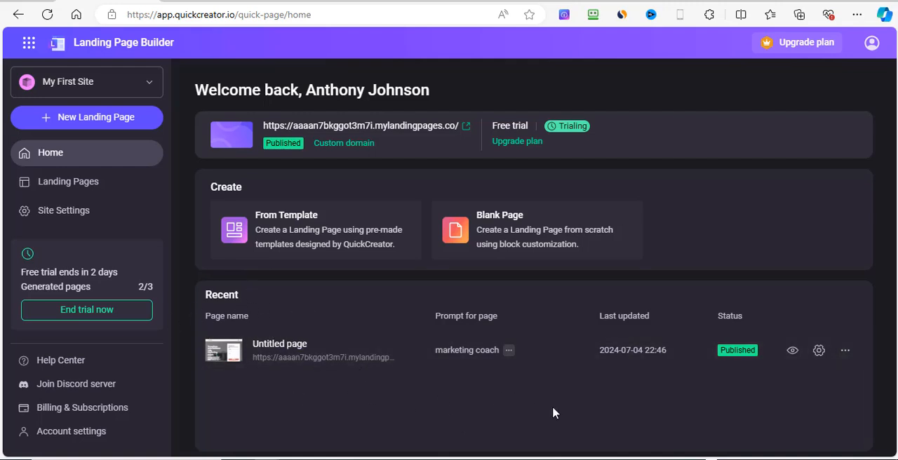
Step: Examine the recent untitled page's generation prompt, its name, slug and SEO properties, and its other page actions, without saving or choosing anything
{"action": "left_click", "coordinate": [508, 350]}
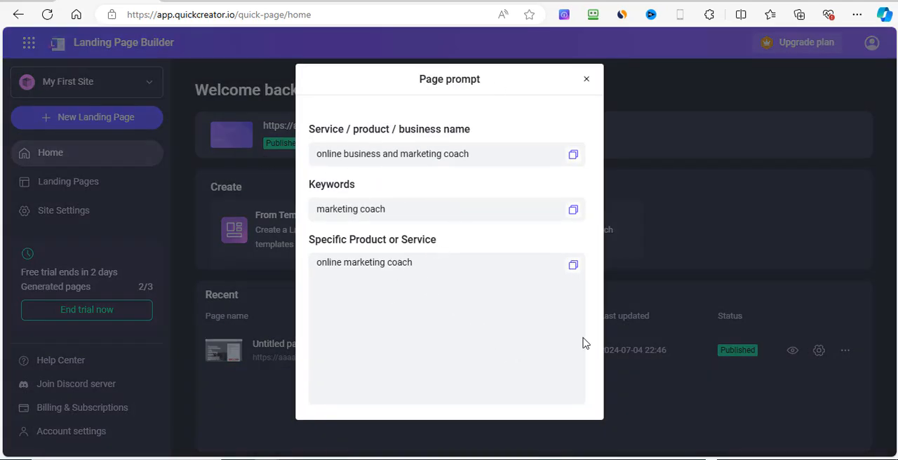
{"action": "left_click", "coordinate": [587, 80]}
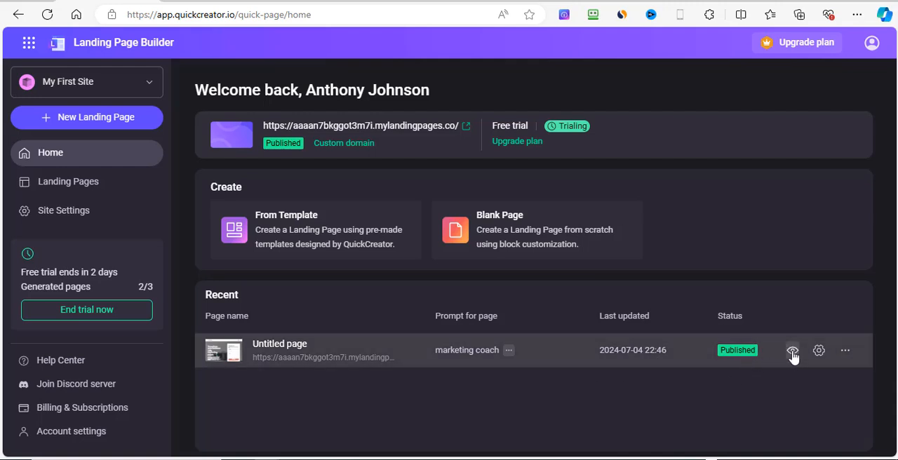
{"action": "left_click", "coordinate": [820, 351]}
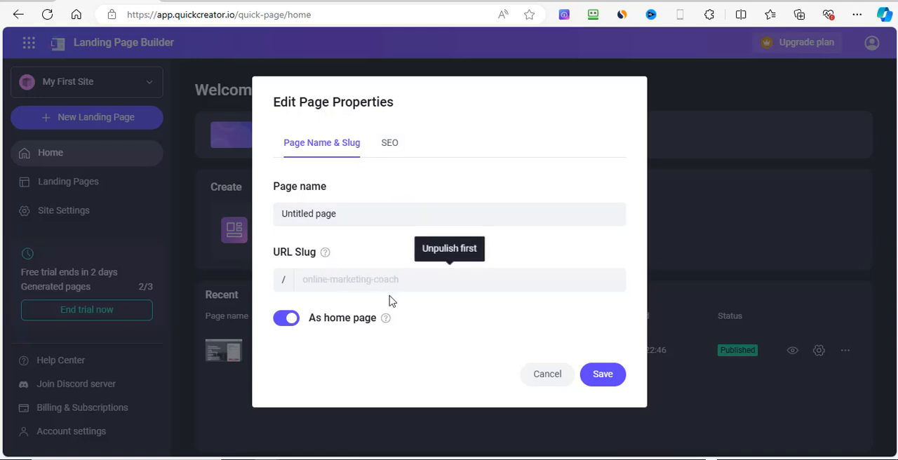
{"action": "left_click", "coordinate": [387, 146]}
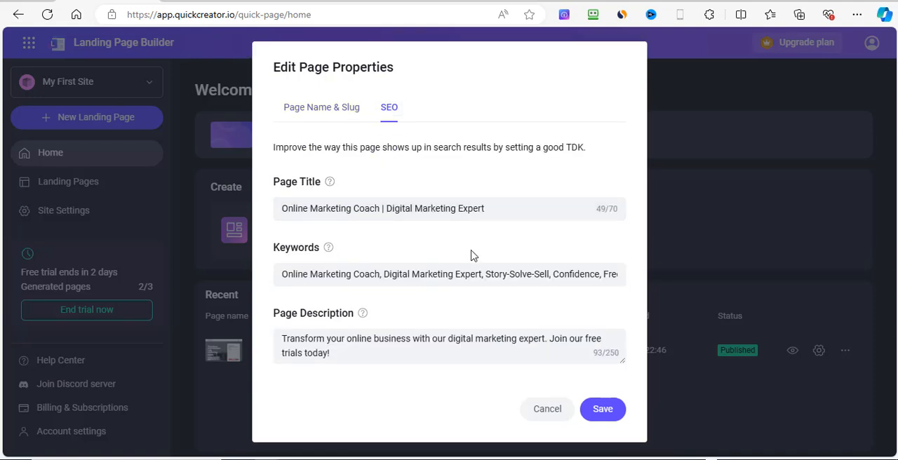
{"action": "left_click", "coordinate": [545, 411]}
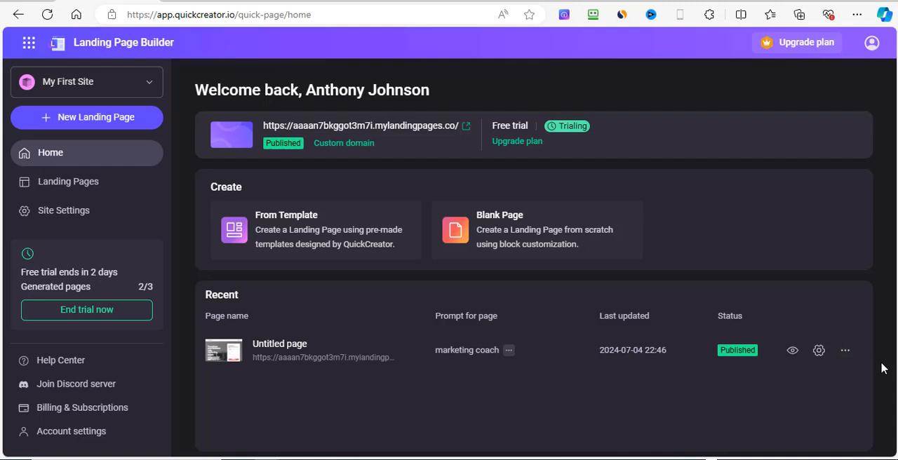
{"action": "left_click", "coordinate": [846, 350]}
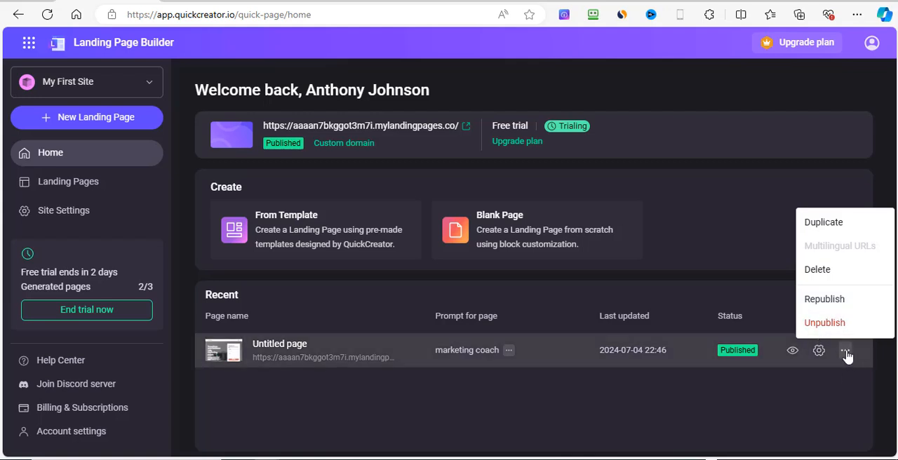
{"action": "left_click", "coordinate": [697, 384]}
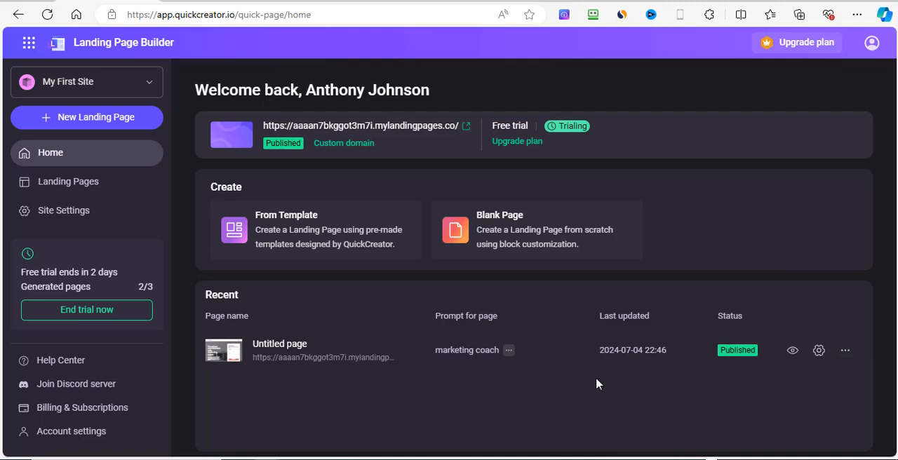